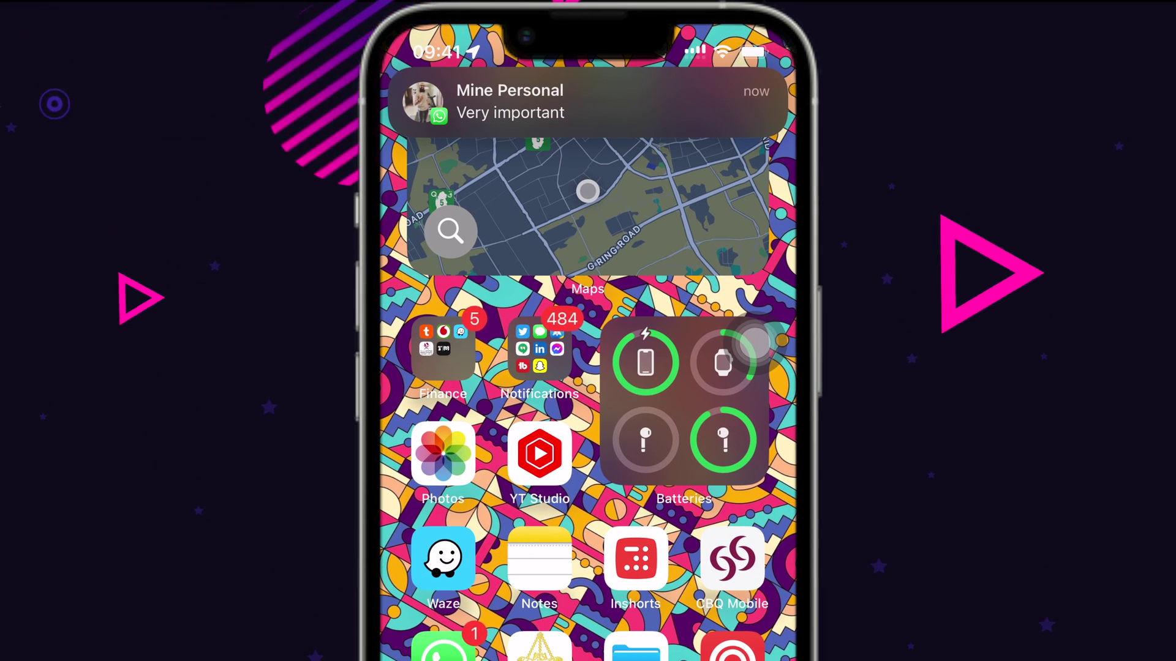
Step: In iOS Settings, set WhatsApp's Show Previews to Never, then return to the home screen
{"action": "left_click_drag", "start_coordinate": [588, 413], "coordinate": [587, 551]}
{"action": "left_click", "coordinate": [732, 175]}
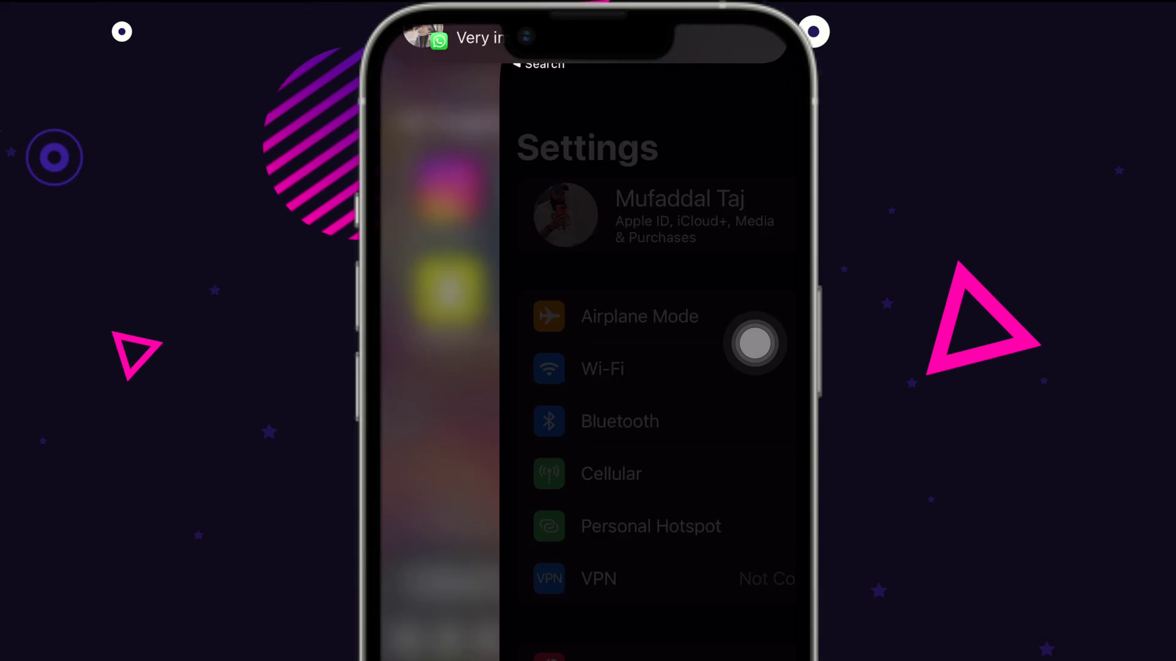
{"action": "left_click_drag", "start_coordinate": [754, 343], "coordinate": [755, 53]}
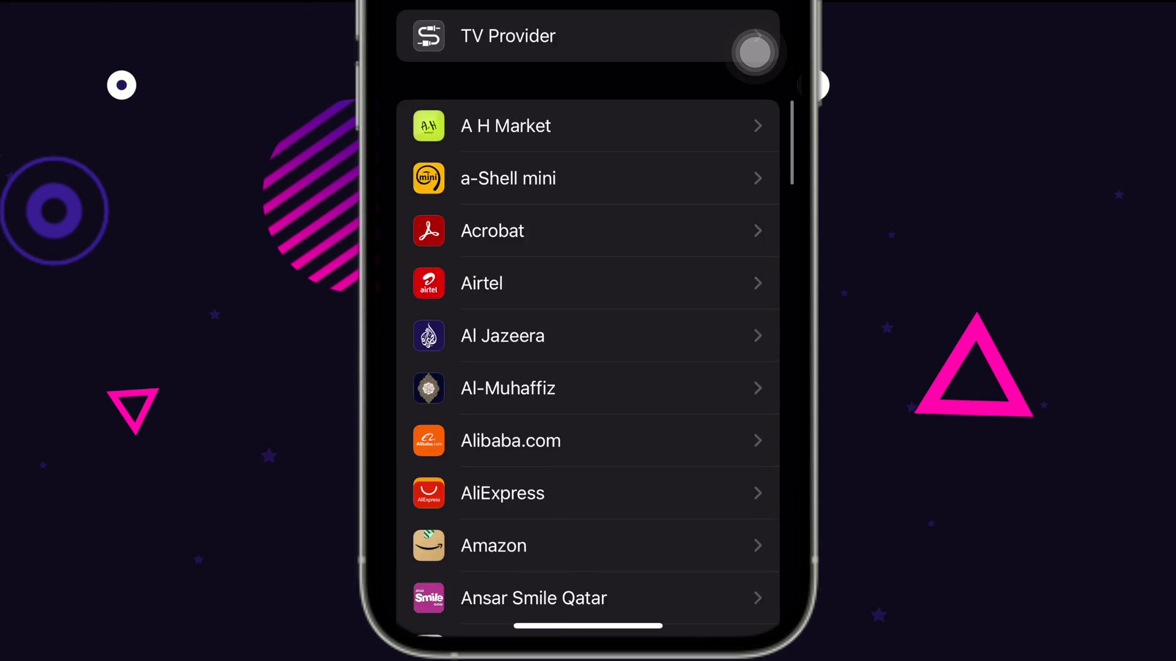
{"action": "left_click_drag", "start_coordinate": [754, 343], "coordinate": [754, 53]}
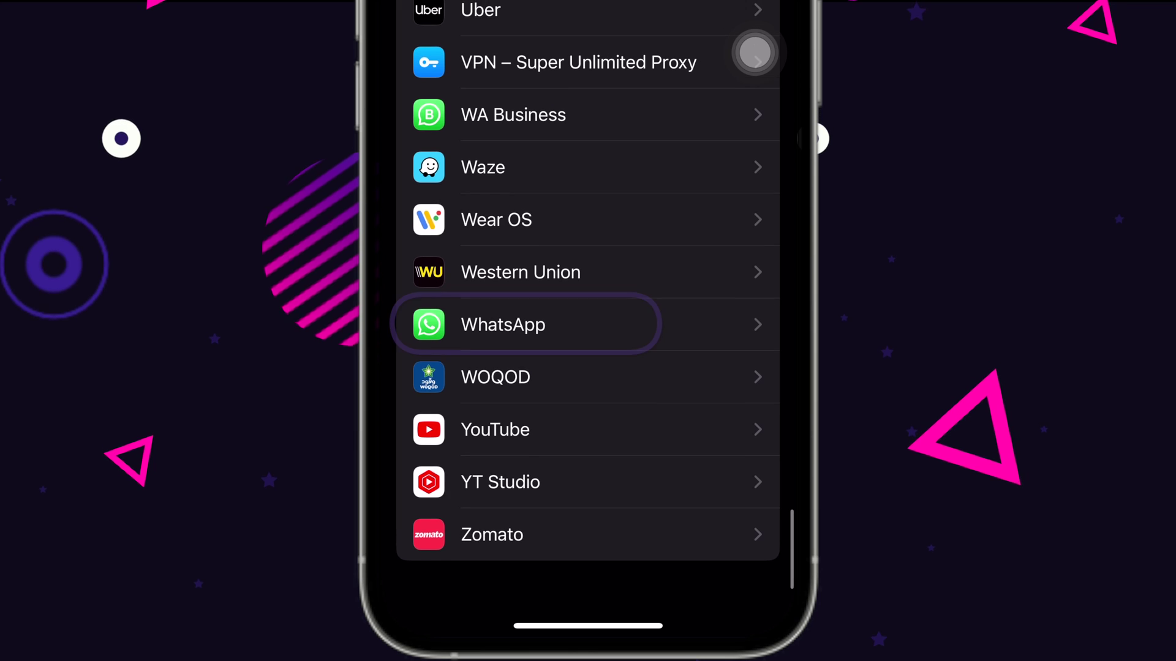
{"action": "left_click", "coordinate": [502, 301]}
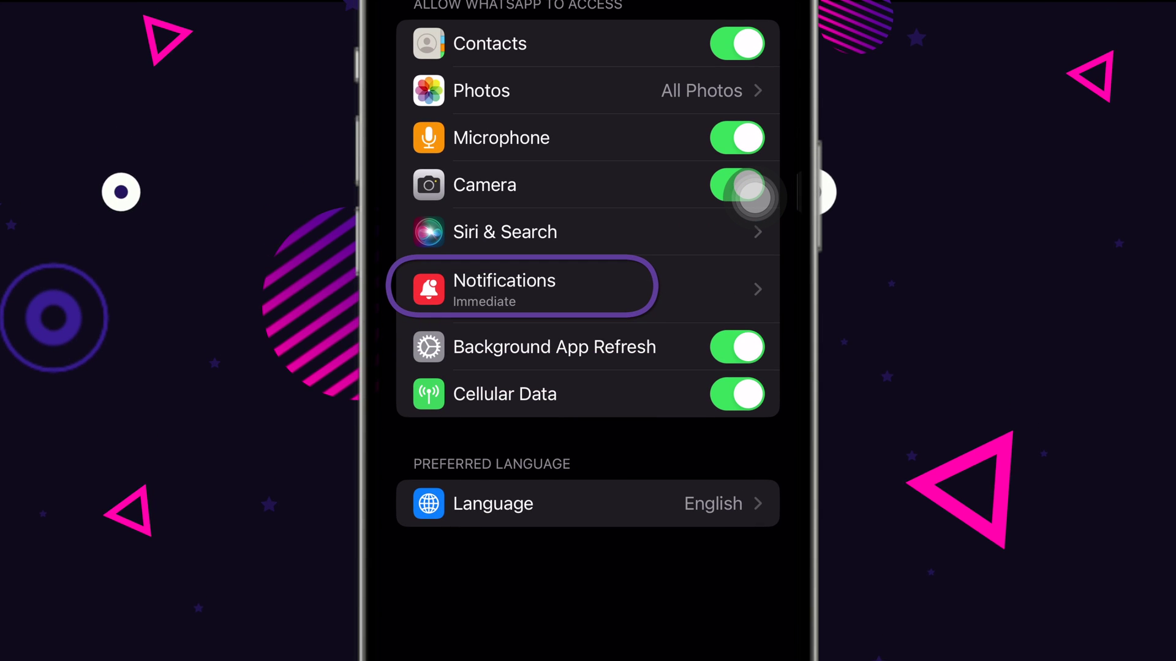
{"action": "left_click", "coordinate": [505, 287]}
{"action": "scroll", "coordinate": [588, 331], "scroll_direction": "down", "scroll_amount": 5}
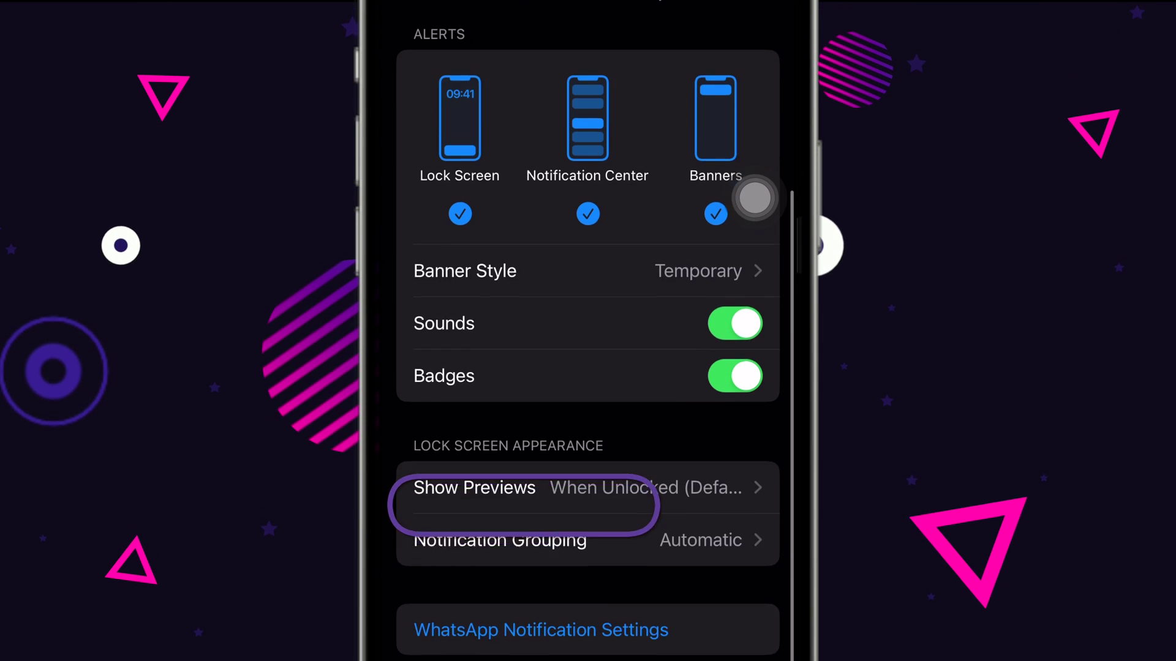
{"action": "left_click", "coordinate": [472, 648]}
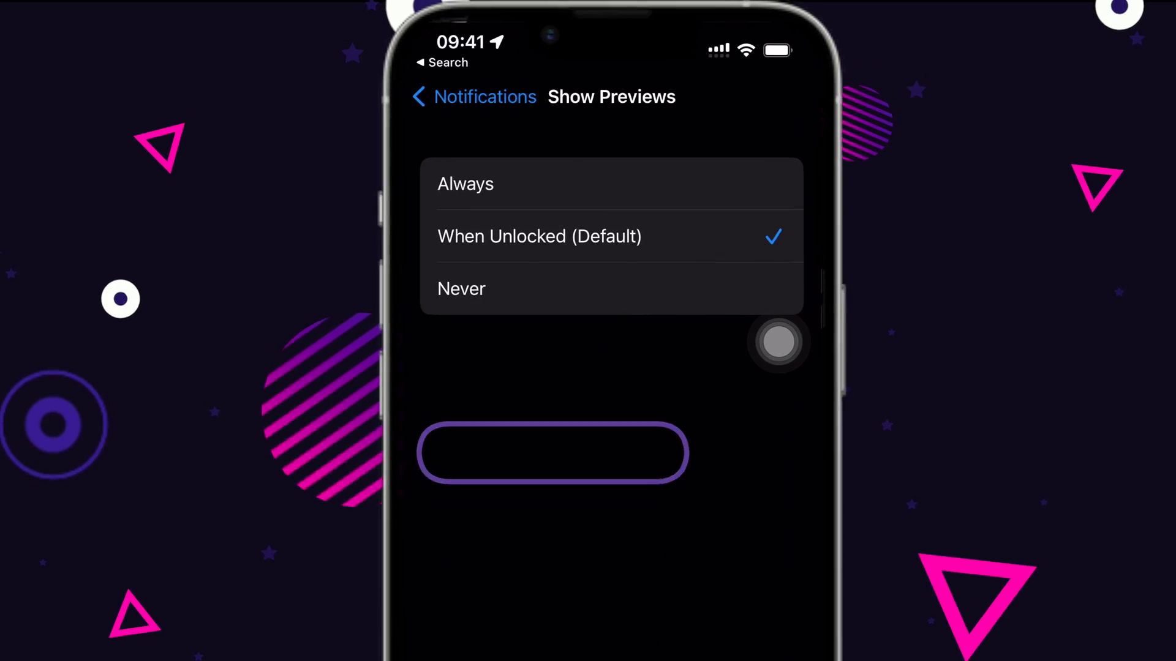
{"action": "left_click", "coordinate": [450, 289]}
{"action": "left_click_drag", "start_coordinate": [598, 643], "coordinate": [597, 367]}
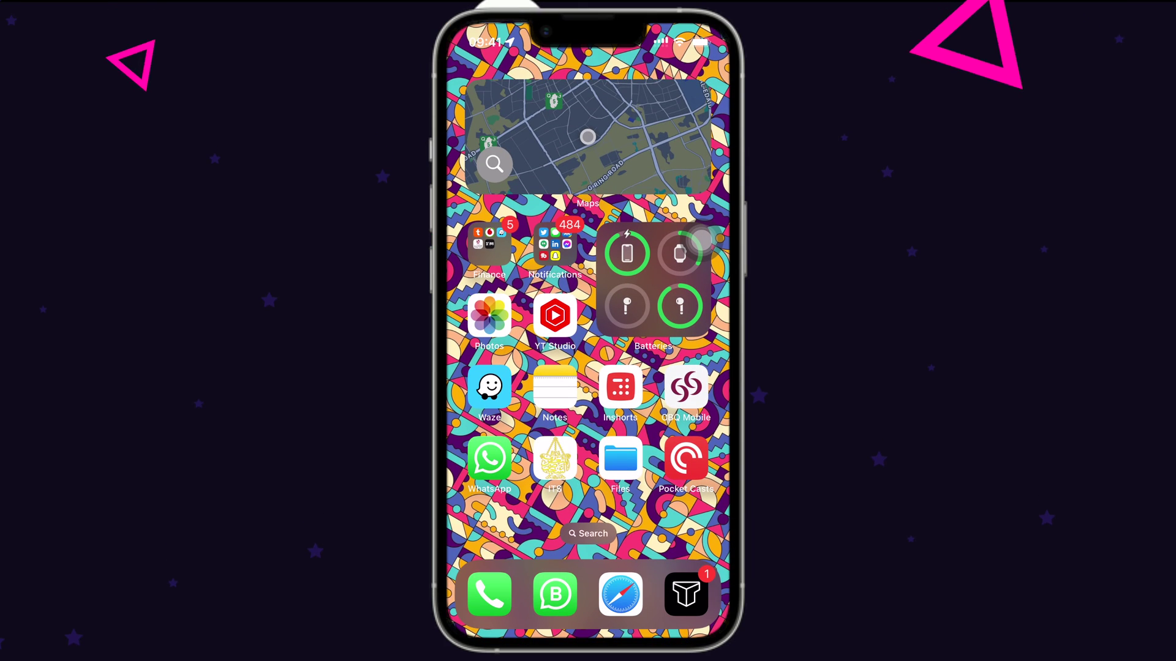
{"action": "left_click", "coordinate": [489, 459]}
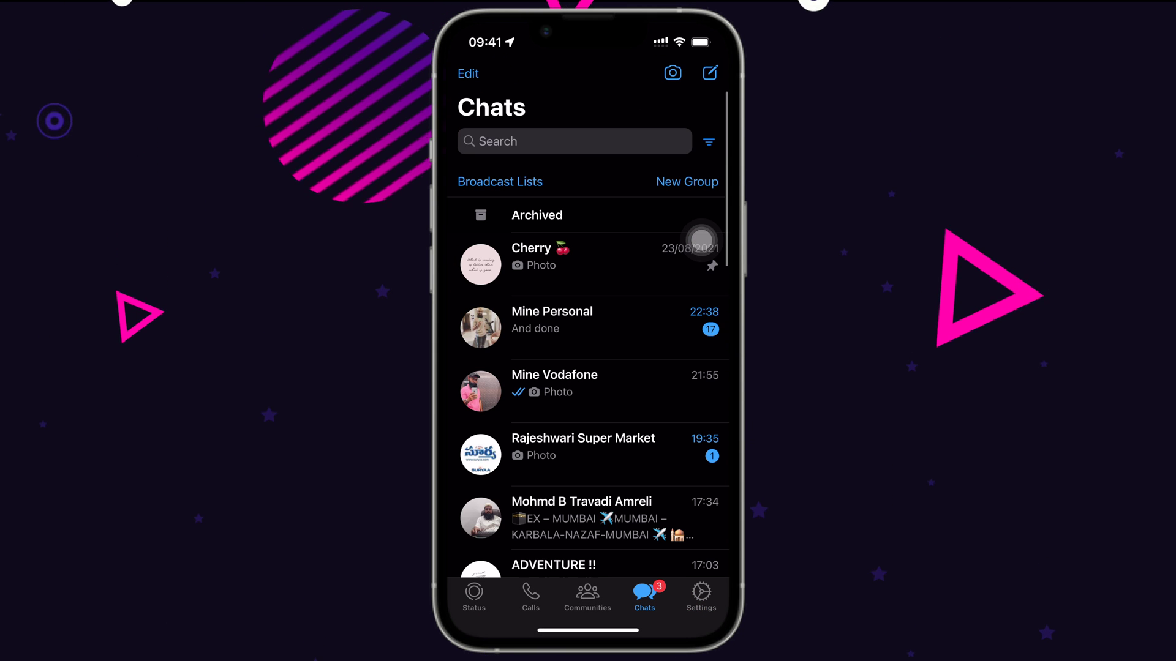
{"action": "scroll", "coordinate": [701, 240], "scroll_direction": "down", "scroll_amount": 5}
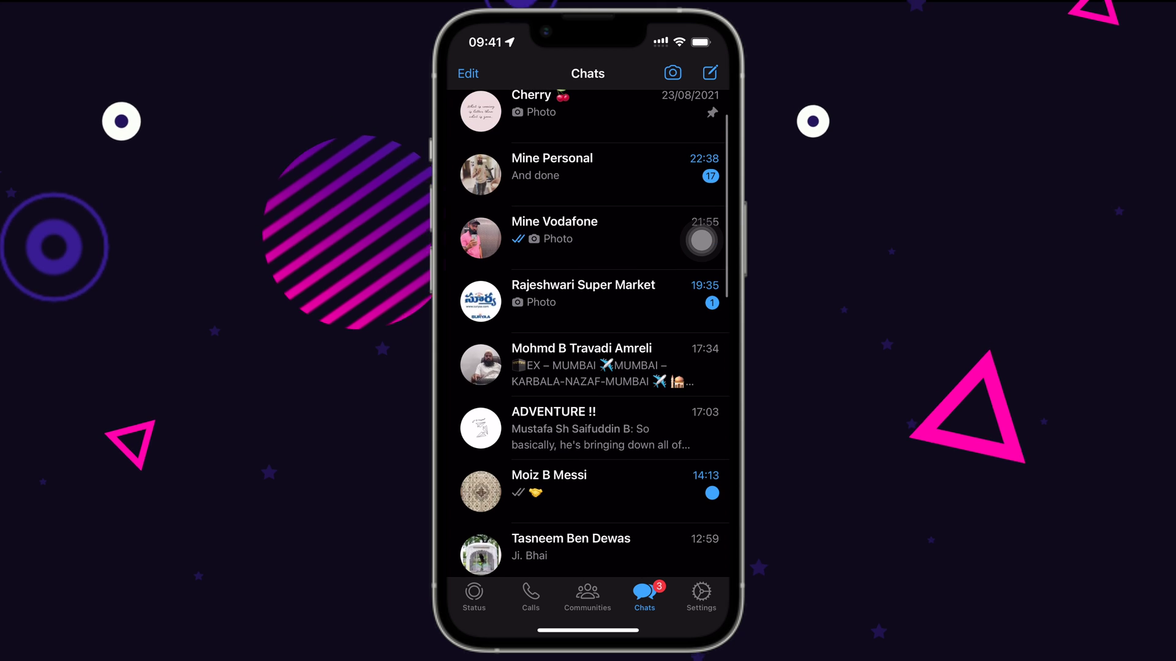
{"action": "scroll", "coordinate": [701, 241], "scroll_direction": "down", "scroll_amount": 3}
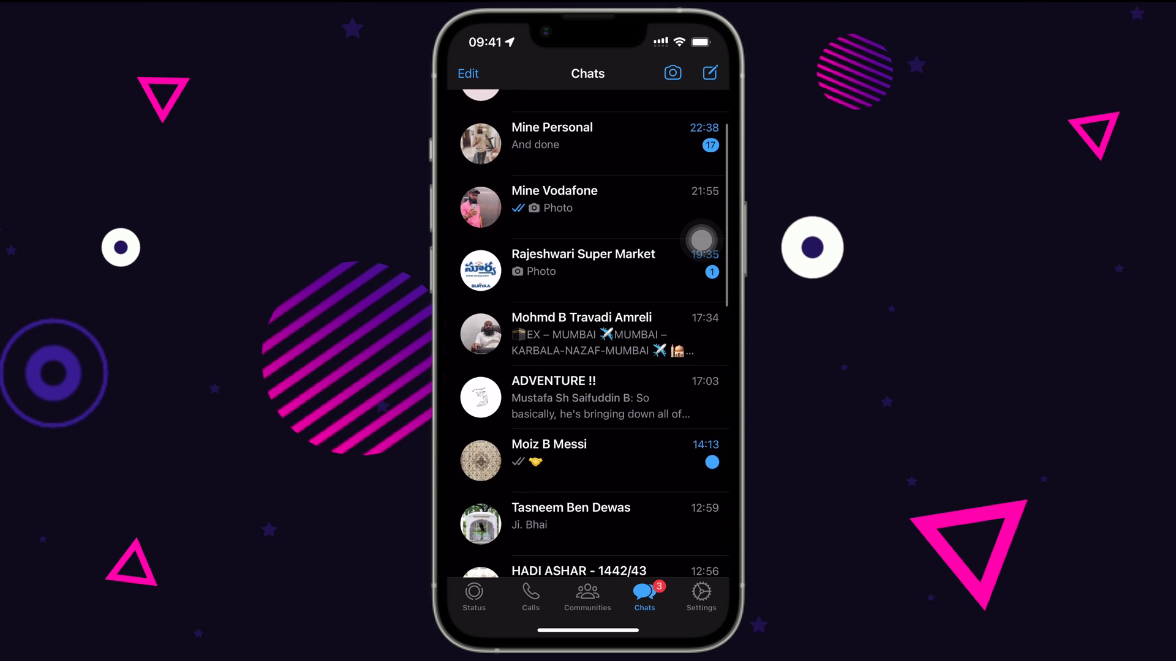
{"action": "scroll", "coordinate": [701, 241], "scroll_direction": "down", "scroll_amount": 6}
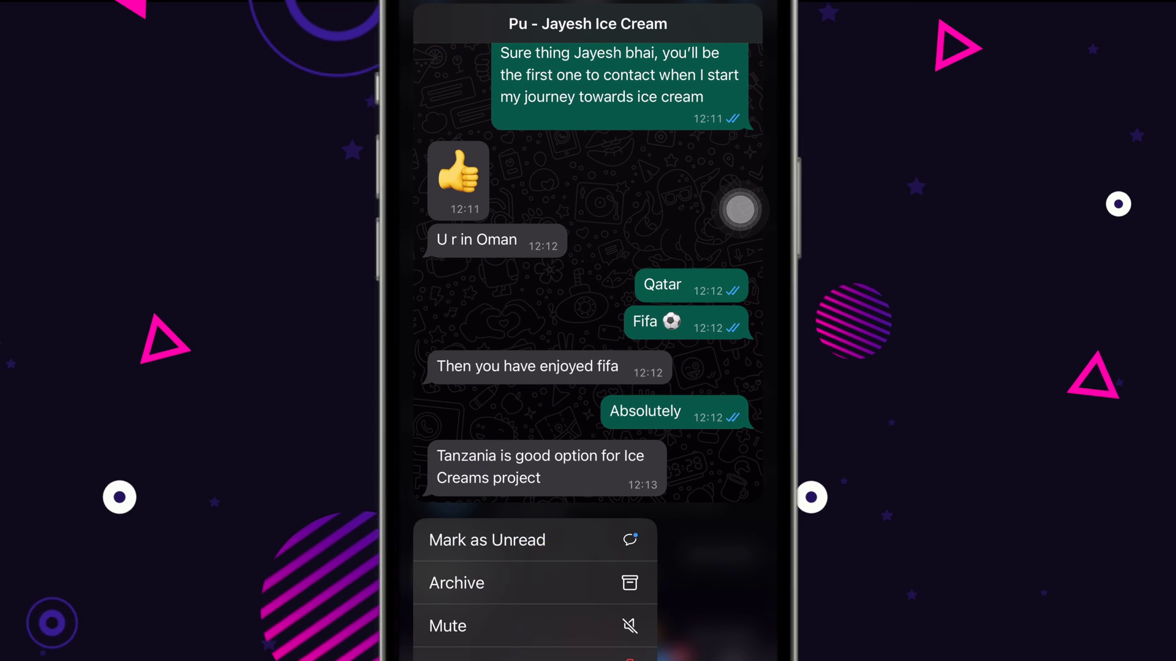
{"action": "left_click", "coordinate": [487, 540]}
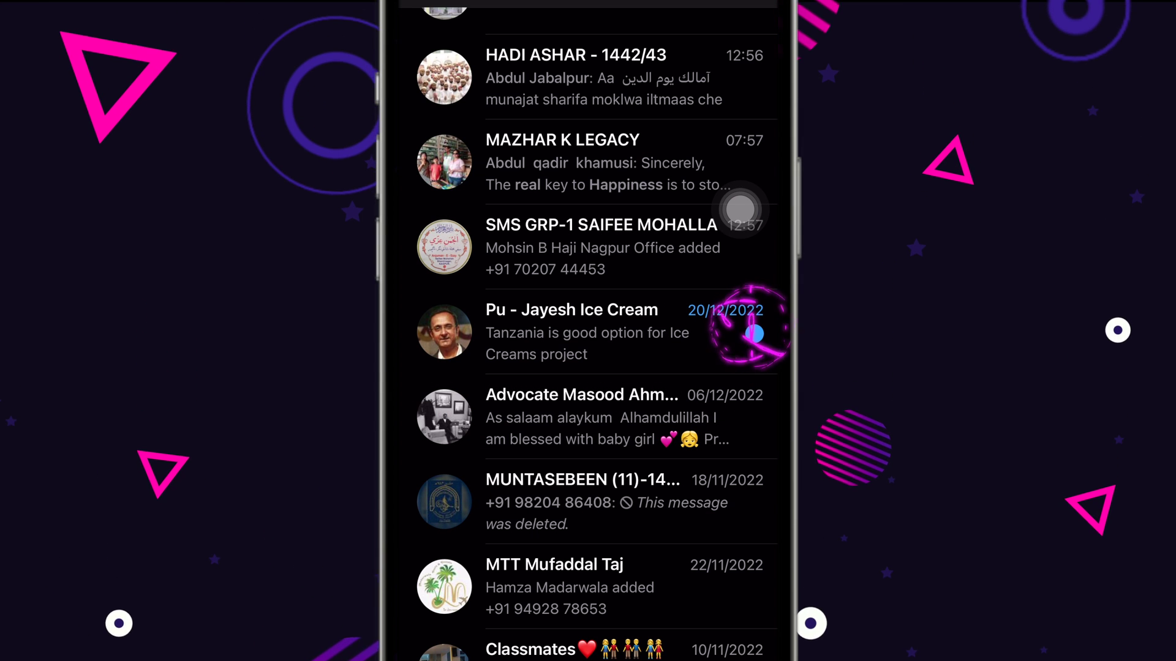
{"action": "left_click", "coordinate": [588, 415]}
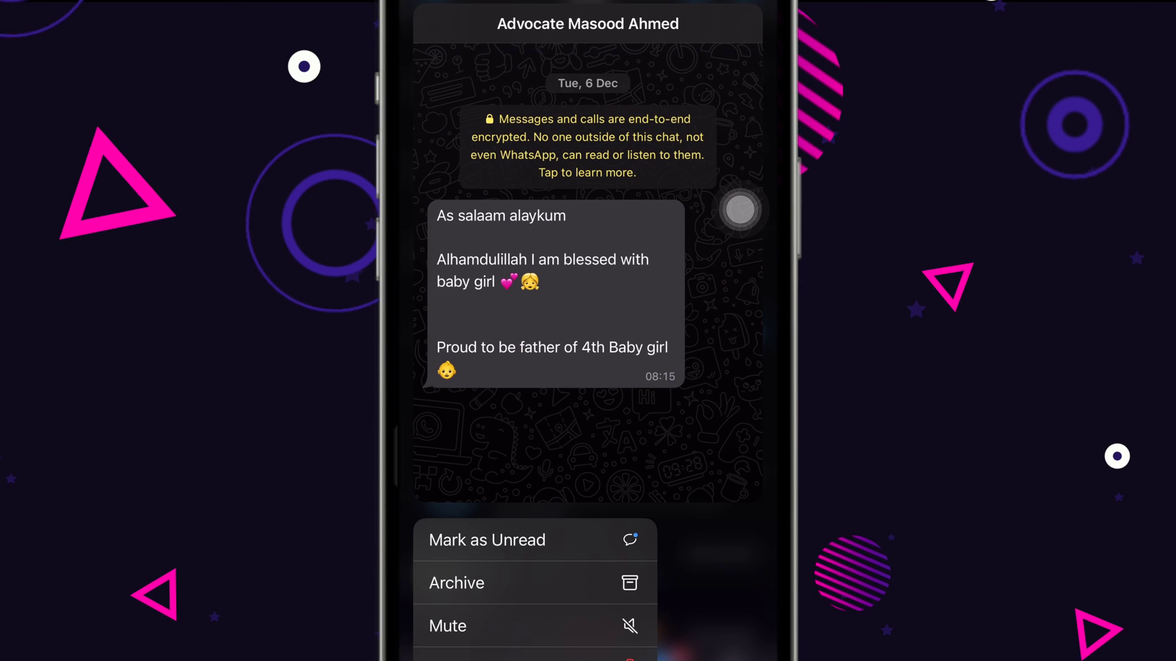
{"action": "left_click", "coordinate": [486, 541]}
{"action": "scroll", "coordinate": [589, 367], "scroll_direction": "down", "scroll_amount": 3}
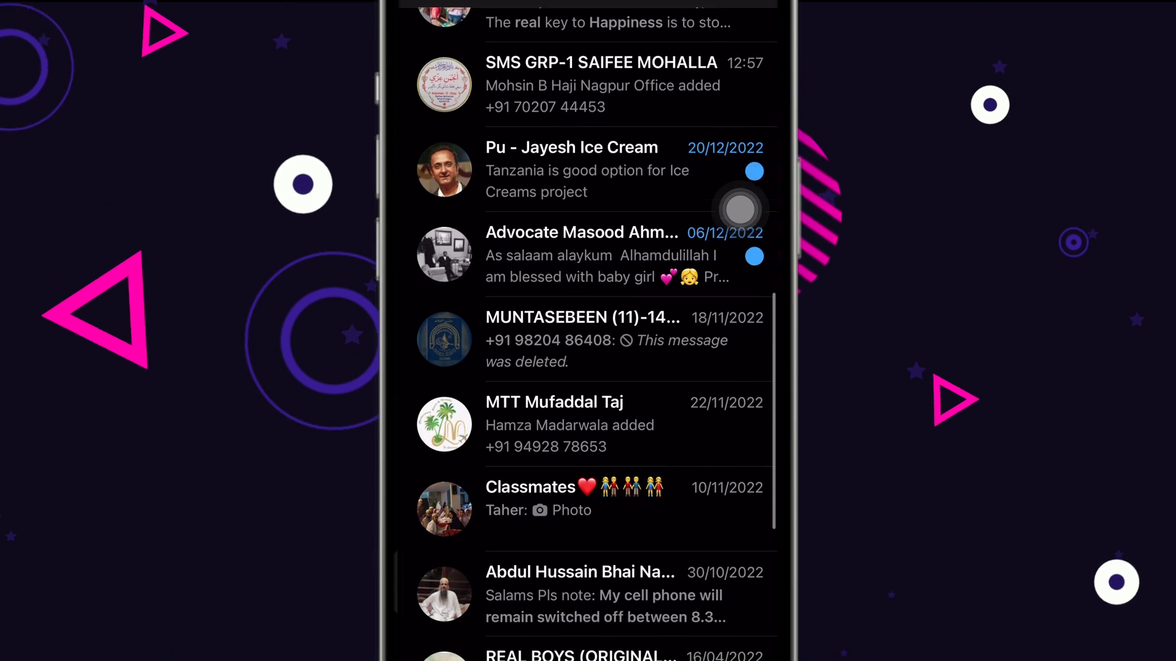
{"action": "scroll", "coordinate": [743, 235], "scroll_direction": "down", "scroll_amount": 5}
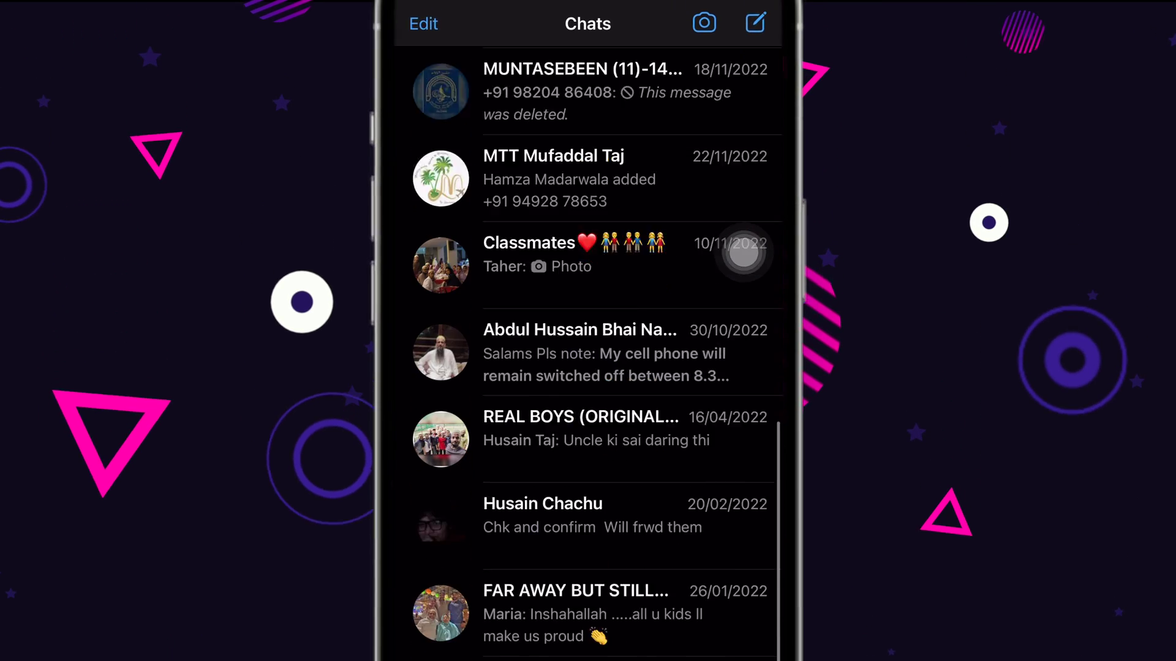
{"action": "scroll", "coordinate": [746, 309], "scroll_direction": "up", "scroll_amount": 2}
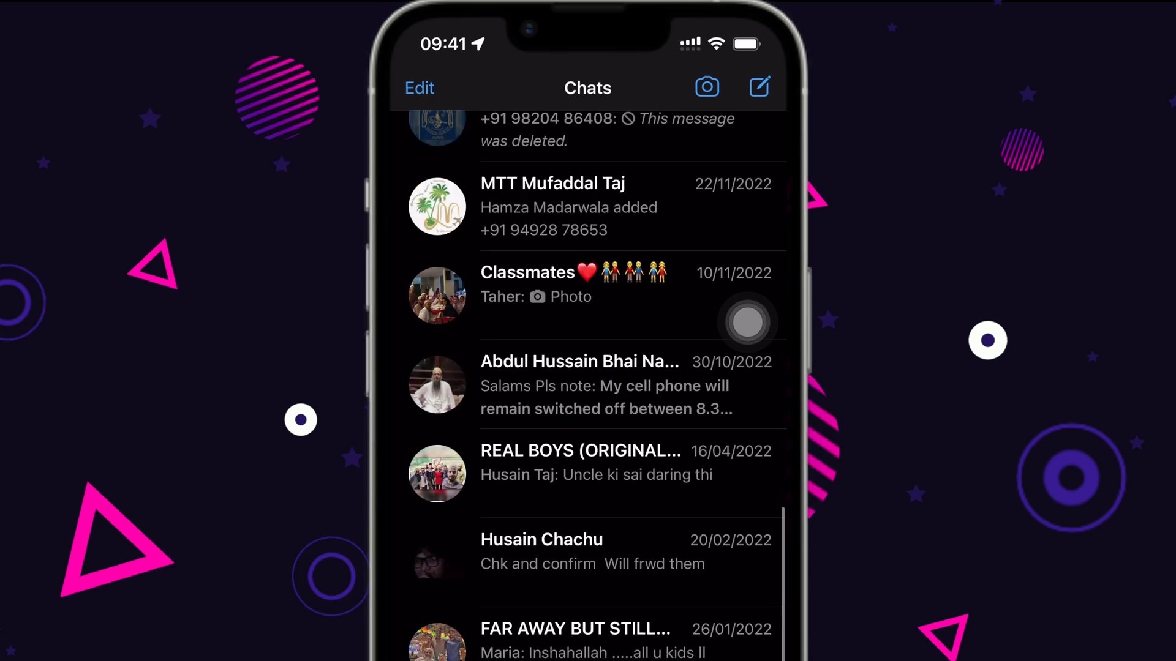
{"action": "scroll", "coordinate": [745, 309], "scroll_direction": "up", "scroll_amount": 10}
{"action": "scroll", "coordinate": [746, 309], "scroll_direction": "up", "scroll_amount": 5}
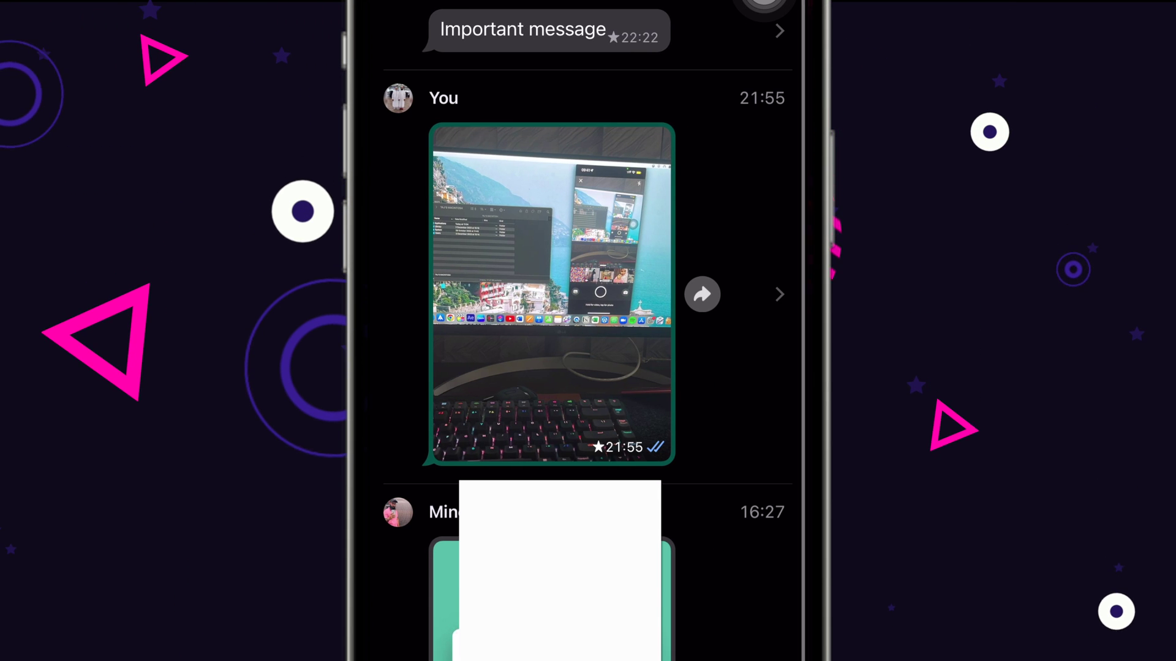
{"action": "scroll", "coordinate": [588, 368], "scroll_direction": "down", "scroll_amount": 3}
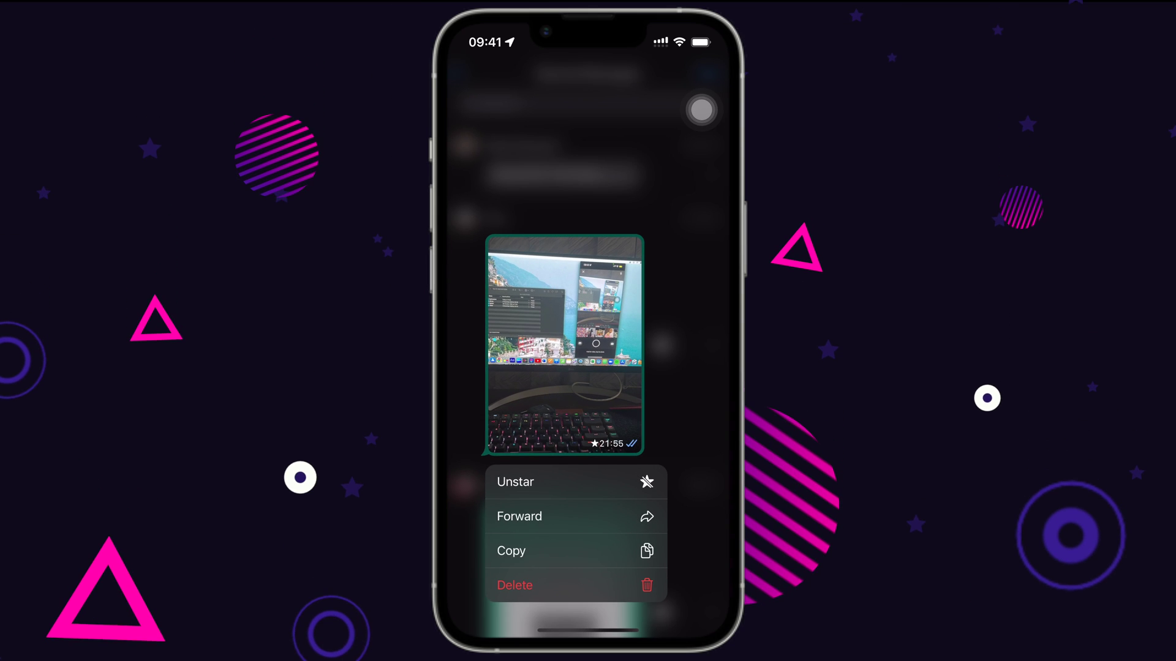
Step: Choose Forward on the starred photo to send it to Mine Personal
{"action": "left_click", "coordinate": [700, 109]}
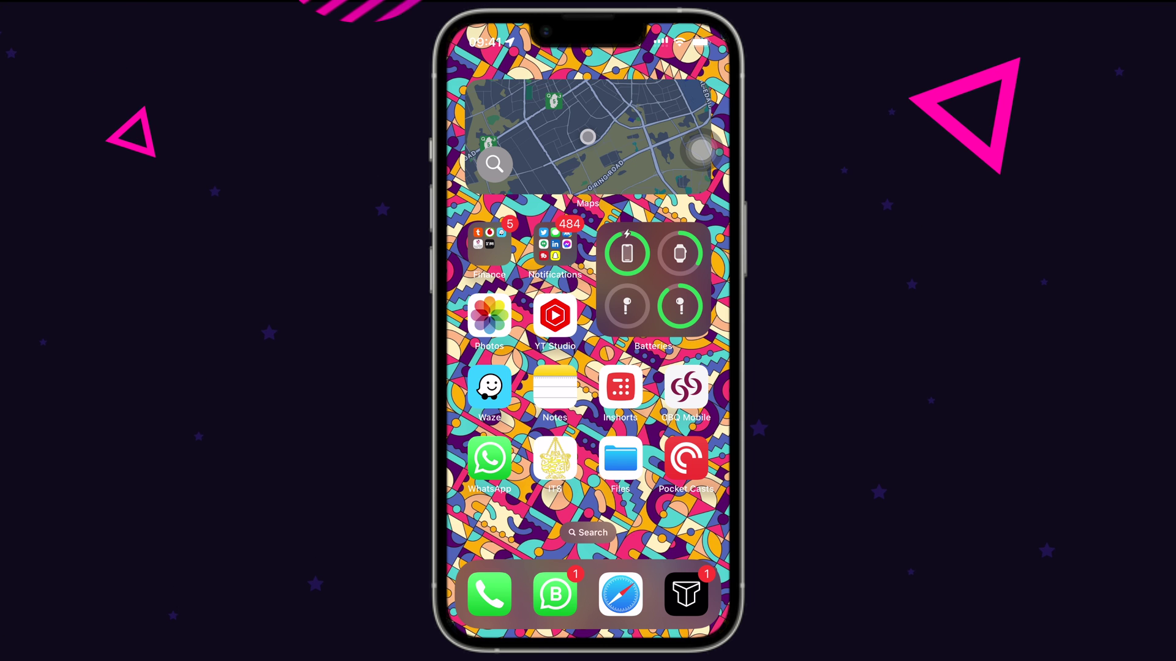
Step: Open WhatsApp and swipe left on ADVENTURE !! to reveal its Archive option
{"action": "left_click", "coordinate": [489, 459]}
{"action": "scroll", "coordinate": [589, 332], "scroll_direction": "down", "scroll_amount": 10}
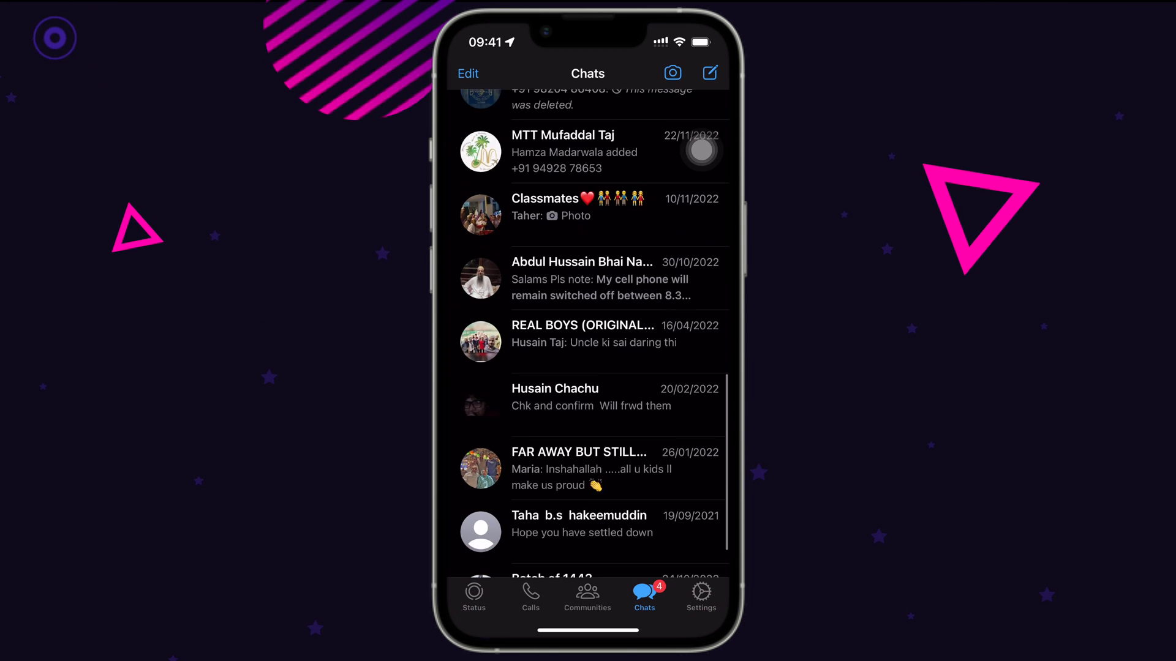
{"action": "scroll", "coordinate": [588, 331], "scroll_direction": "down", "scroll_amount": 2}
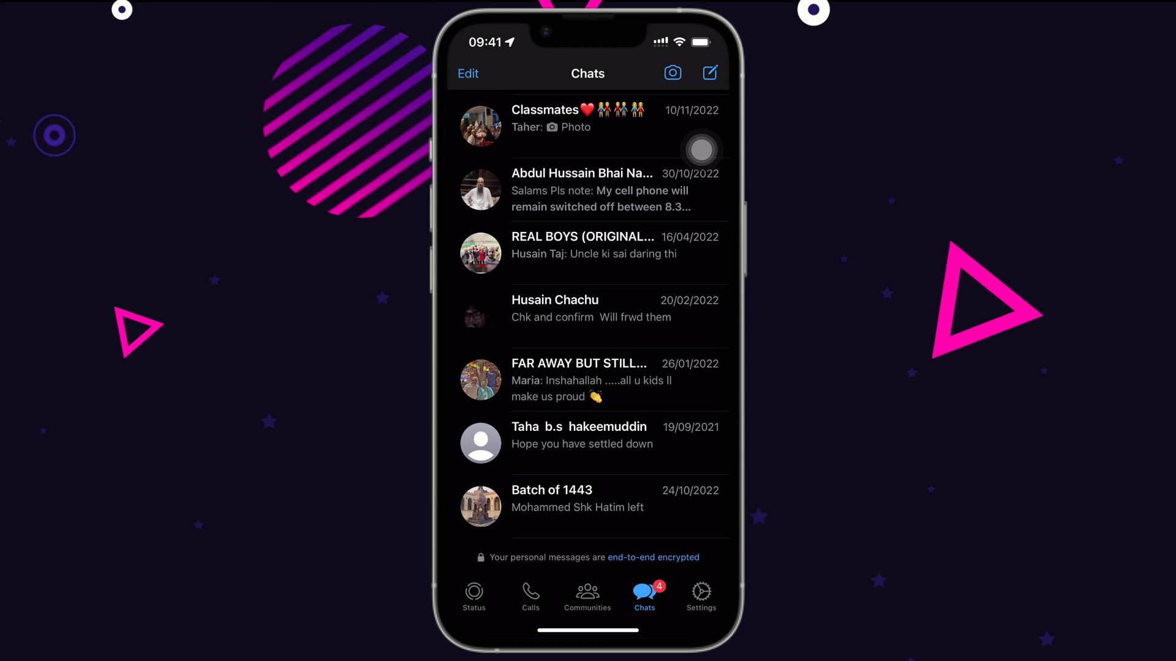
{"action": "scroll", "coordinate": [588, 331], "scroll_direction": "up", "scroll_amount": 3}
{"action": "scroll", "coordinate": [589, 331], "scroll_direction": "up", "scroll_amount": 5}
{"action": "scroll", "coordinate": [588, 331], "scroll_direction": "up", "scroll_amount": 3}
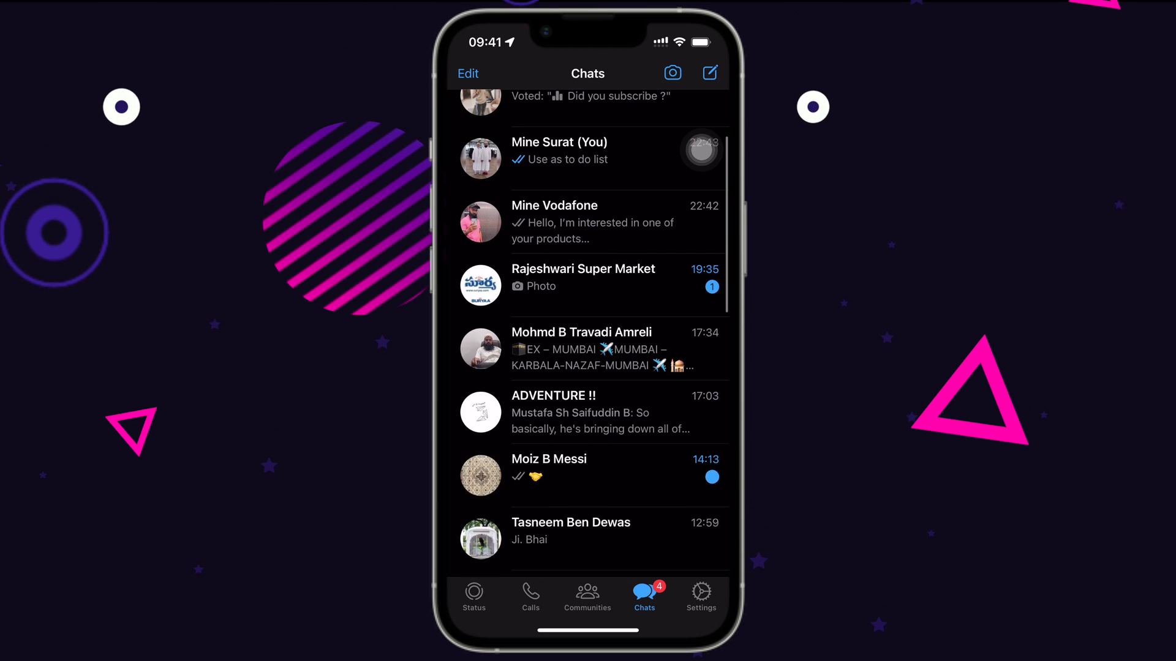
{"action": "scroll", "coordinate": [588, 331], "scroll_direction": "up", "scroll_amount": 2}
{"action": "left_click_drag", "start_coordinate": [661, 456], "coordinate": [551, 456]}
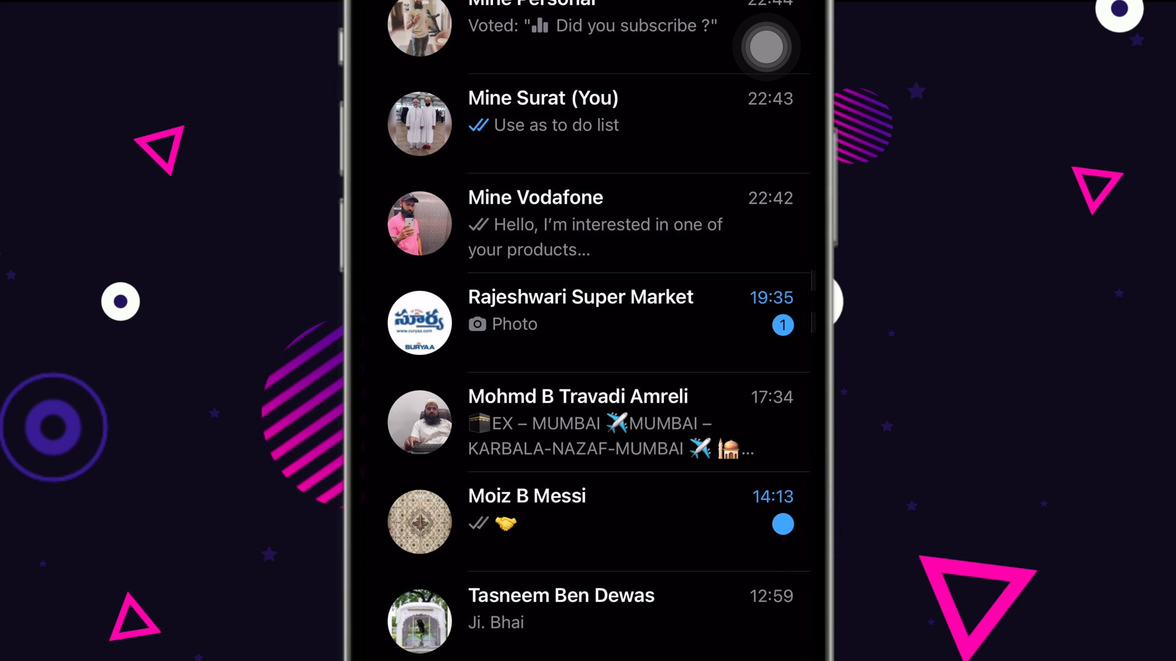
{"action": "scroll", "coordinate": [588, 330], "scroll_direction": "up", "scroll_amount": 3}
{"action": "scroll", "coordinate": [588, 331], "scroll_direction": "up", "scroll_amount": 1}
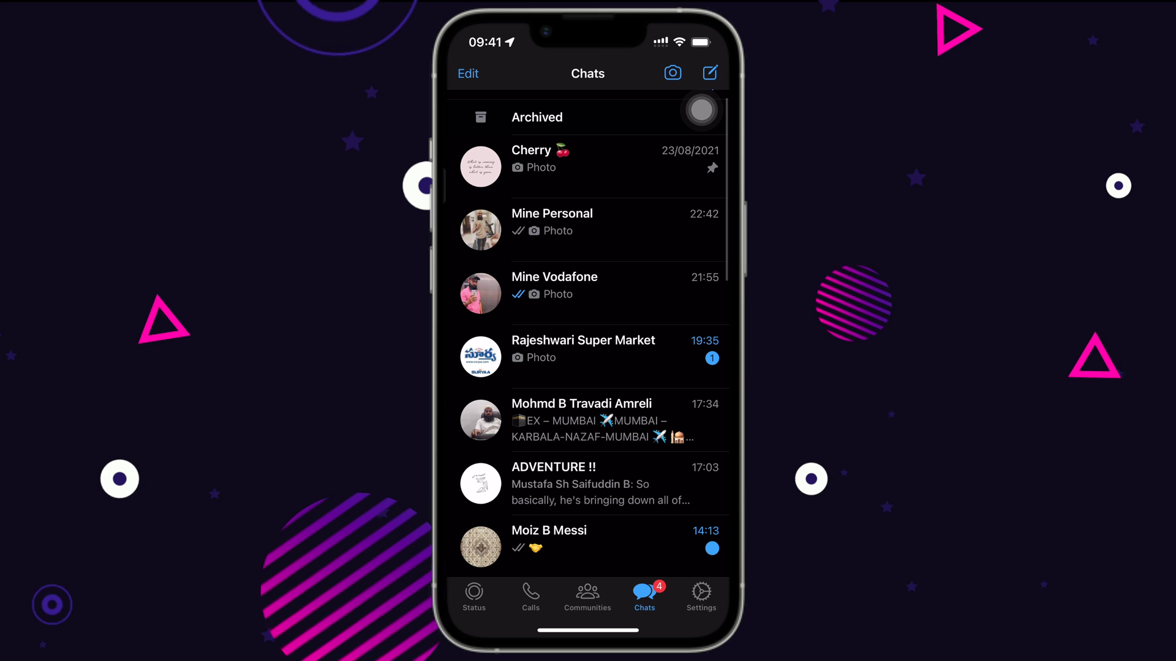
{"action": "scroll", "coordinate": [701, 110], "scroll_direction": "up", "scroll_amount": 2}
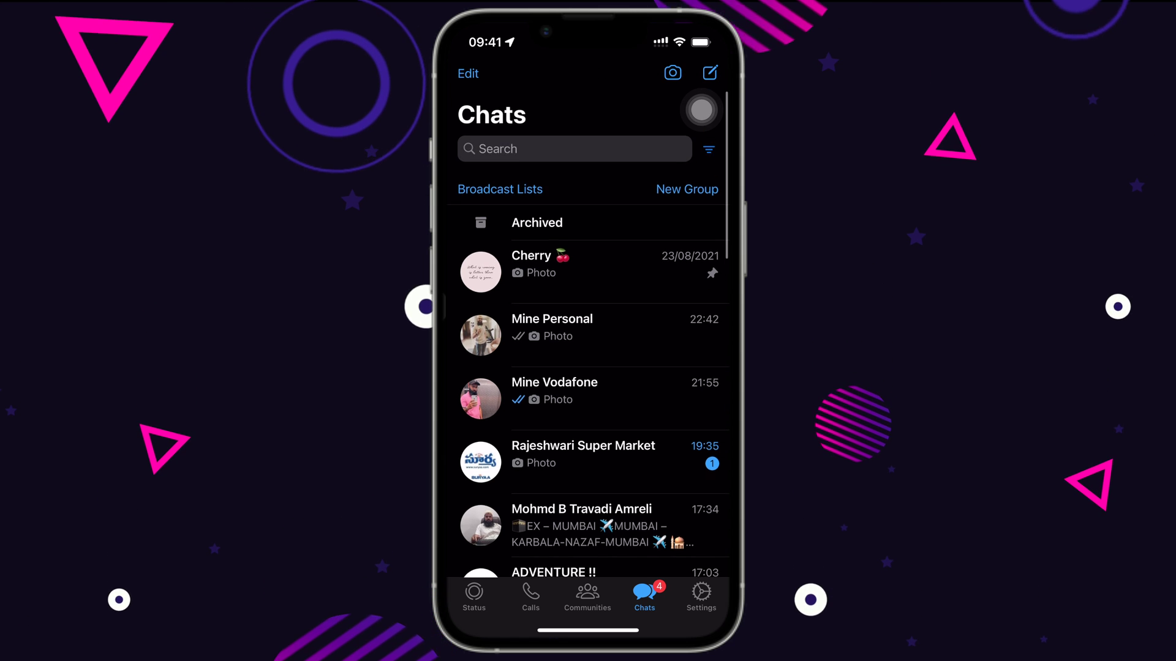
Step: Start a new chat to reach the Mine Vodafone business contact
{"action": "left_click", "coordinate": [710, 72]}
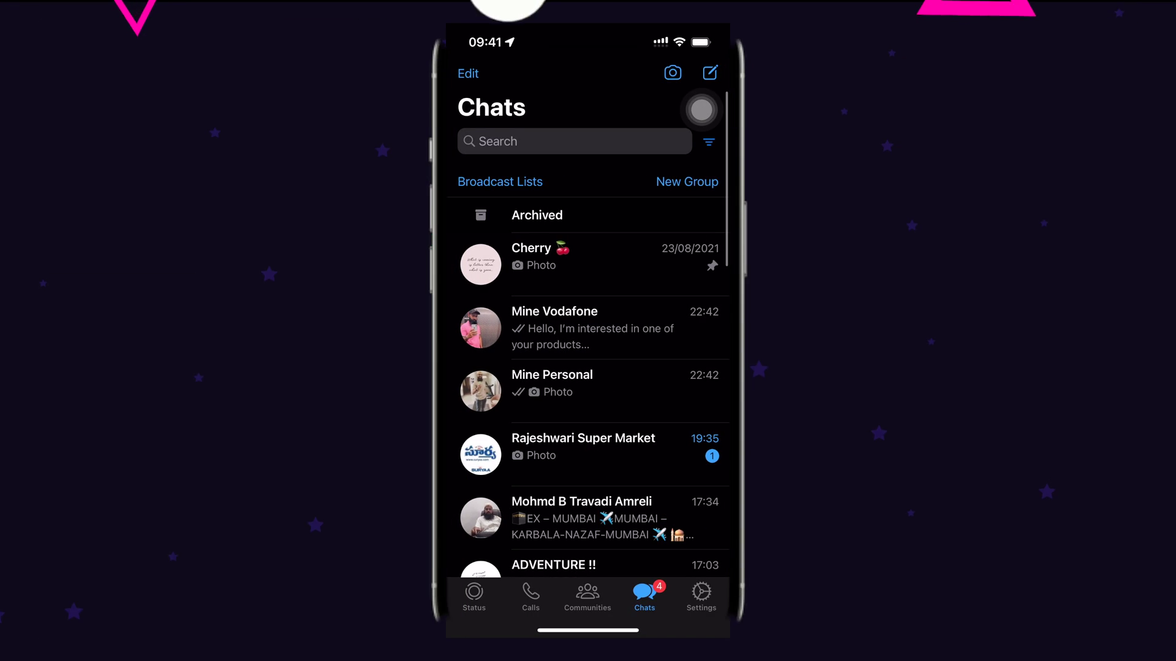
Step: Open the chat with yourself from New Chat and send 'And done'
{"action": "left_click", "coordinate": [701, 110]}
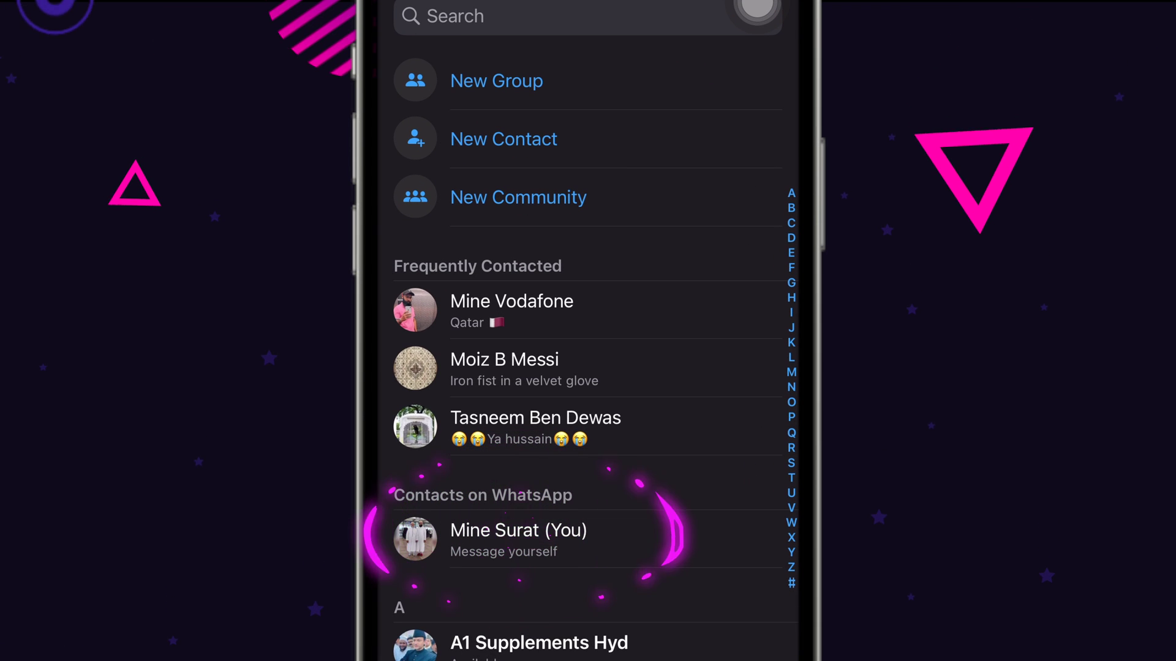
{"action": "left_click", "coordinate": [518, 540]}
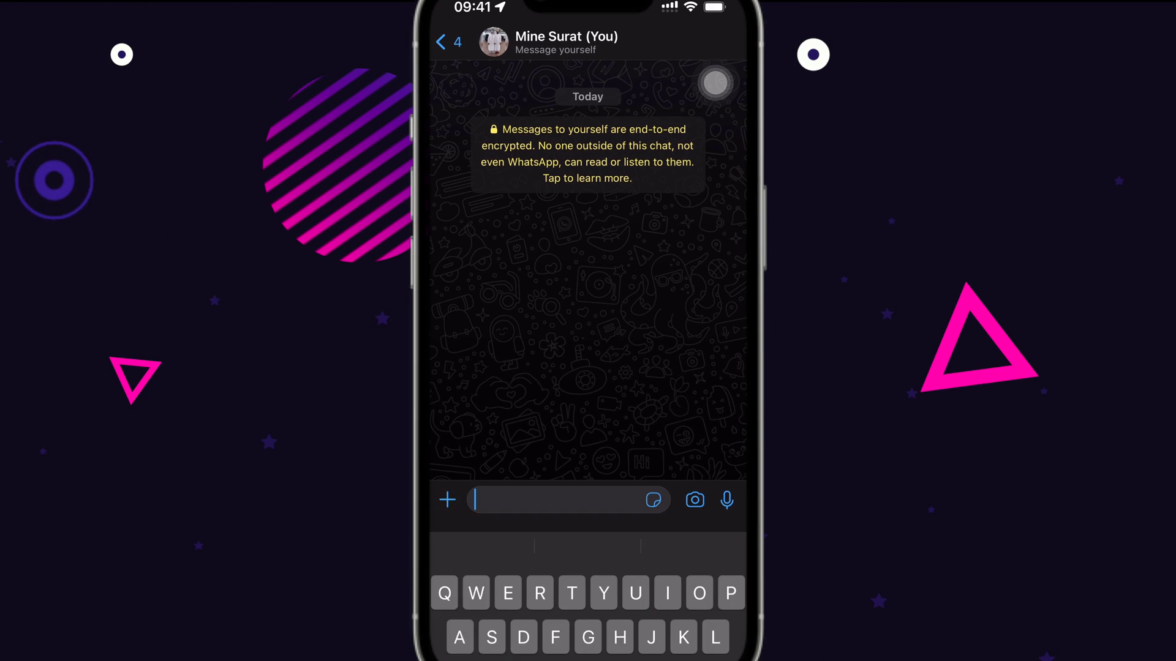
{"action": "left_click", "coordinate": [463, 565]}
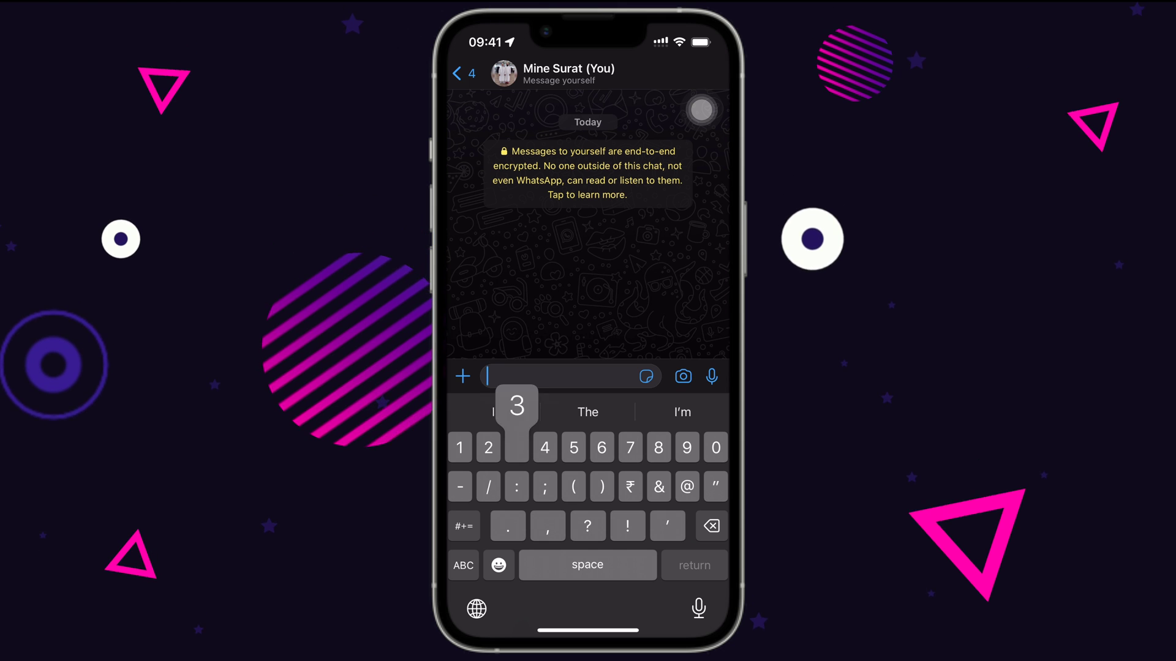
{"action": "type", "text": "312"}
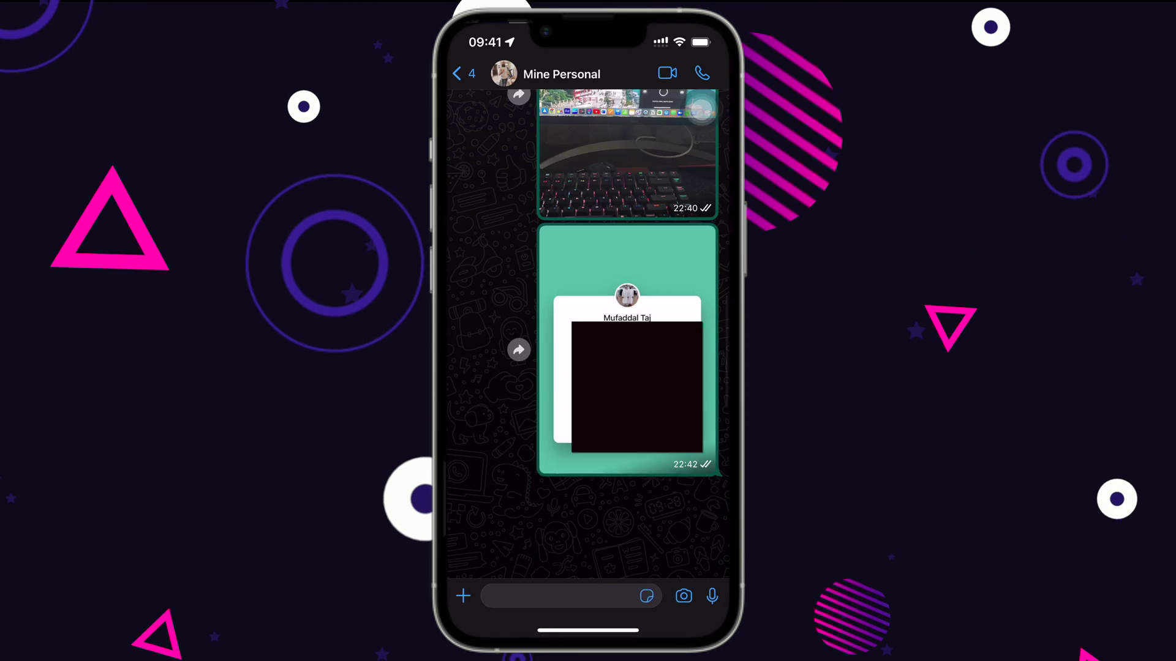
{"action": "type", "text": "An"}
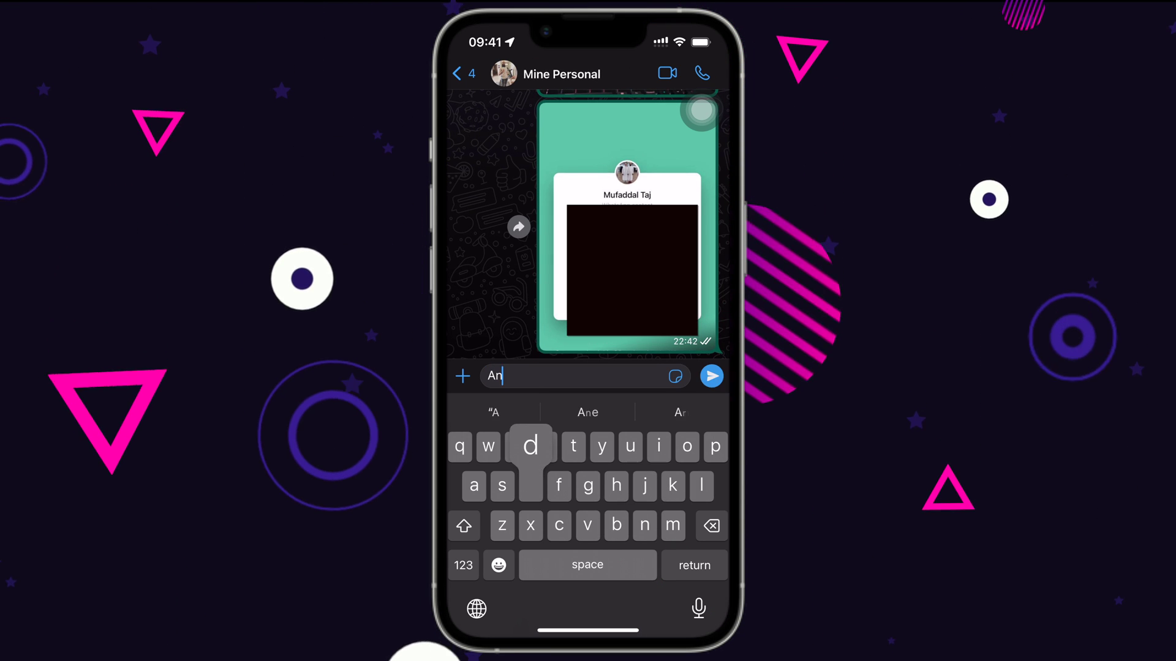
{"action": "type", "text": "d done"}
{"action": "key", "text": "Return"}
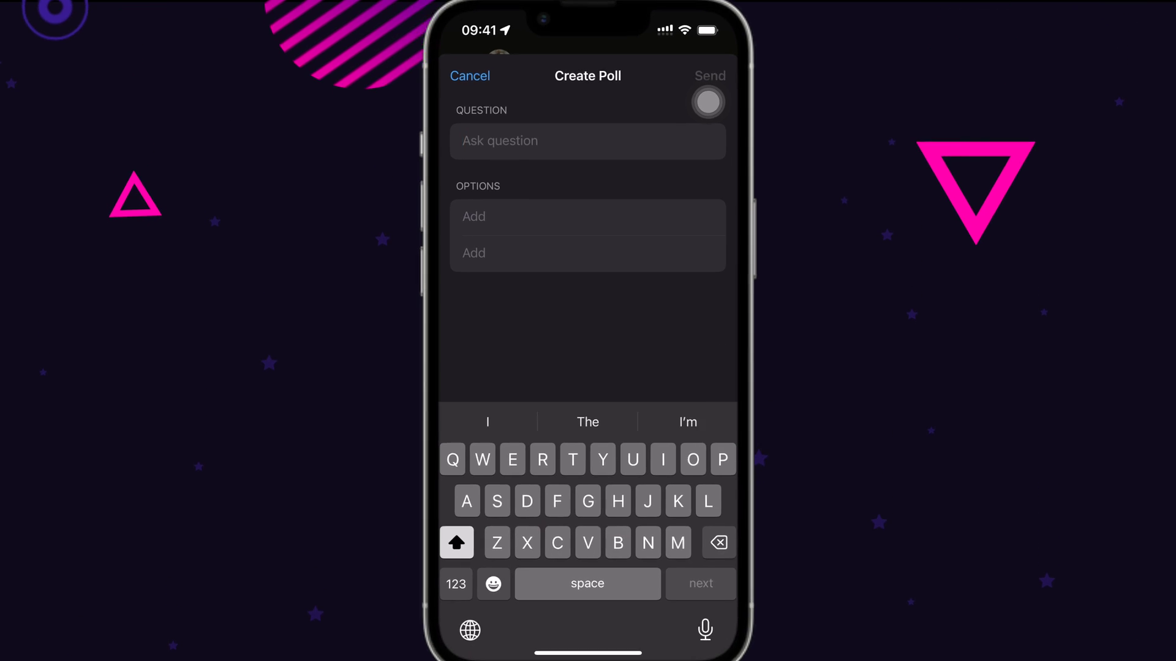
{"action": "type", "text": "Did you subscribe ?"}
{"action": "type", "text": "Of course"}
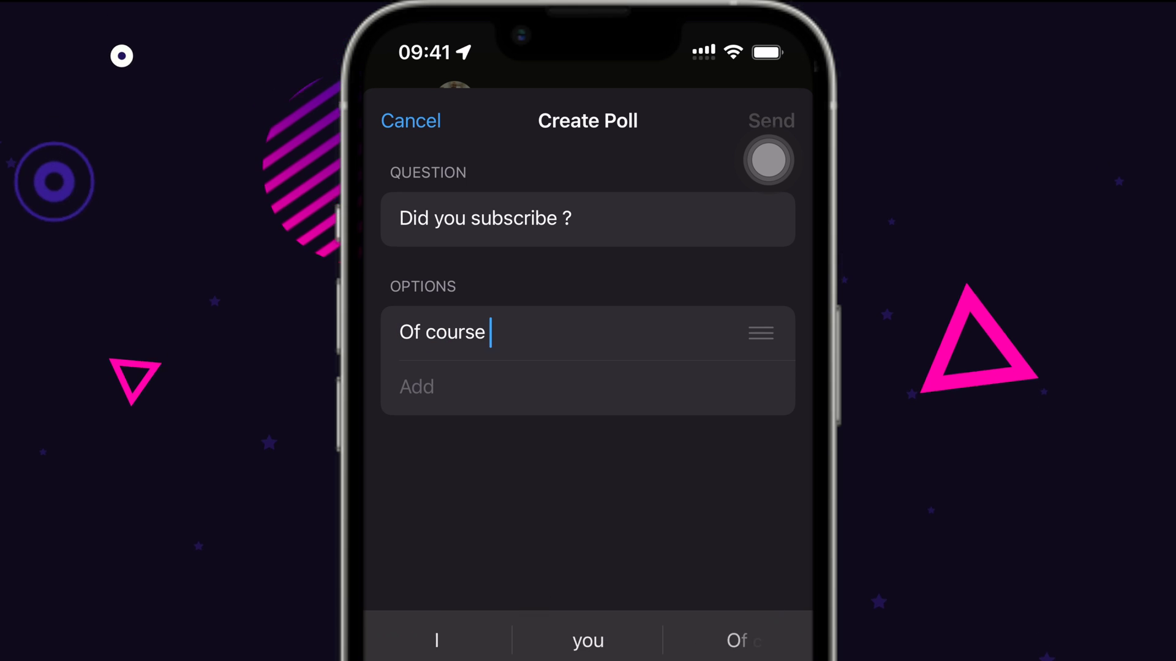
Step: Finish and send the 'Did you subscribe ?' poll, vote 100%, and view its votes
{"action": "key", "text": "Return"}
{"action": "type", "text": "100"}
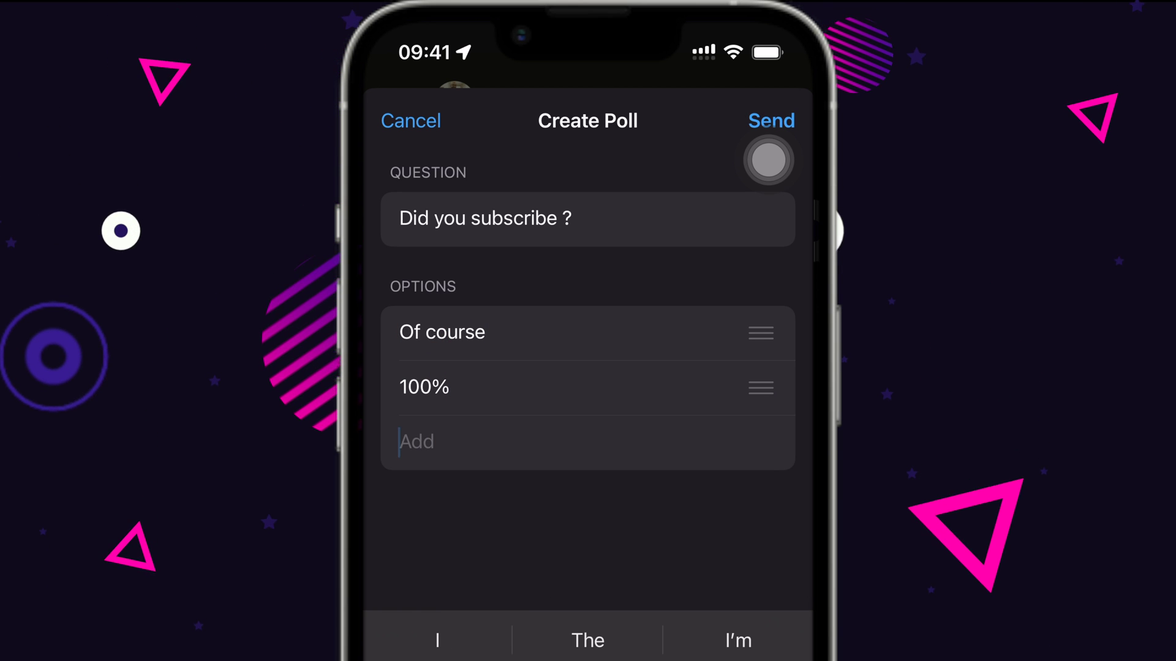
{"action": "type", "text": "Obviously"}
{"action": "left_click", "coordinate": [771, 121]}
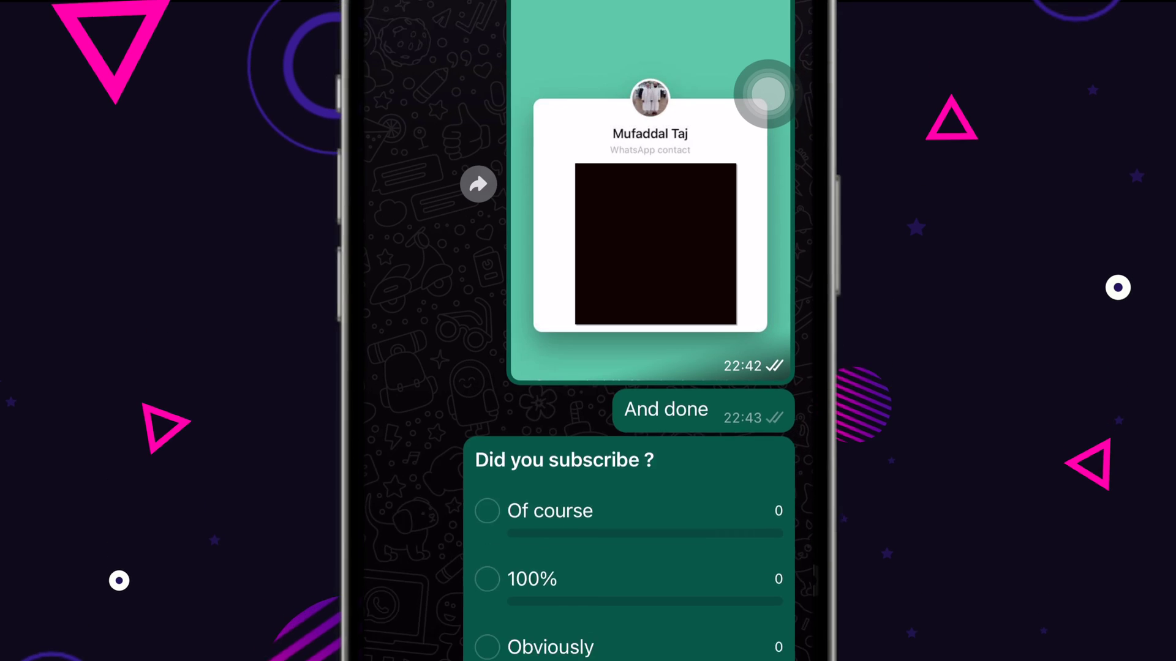
{"action": "left_click", "coordinate": [487, 341]}
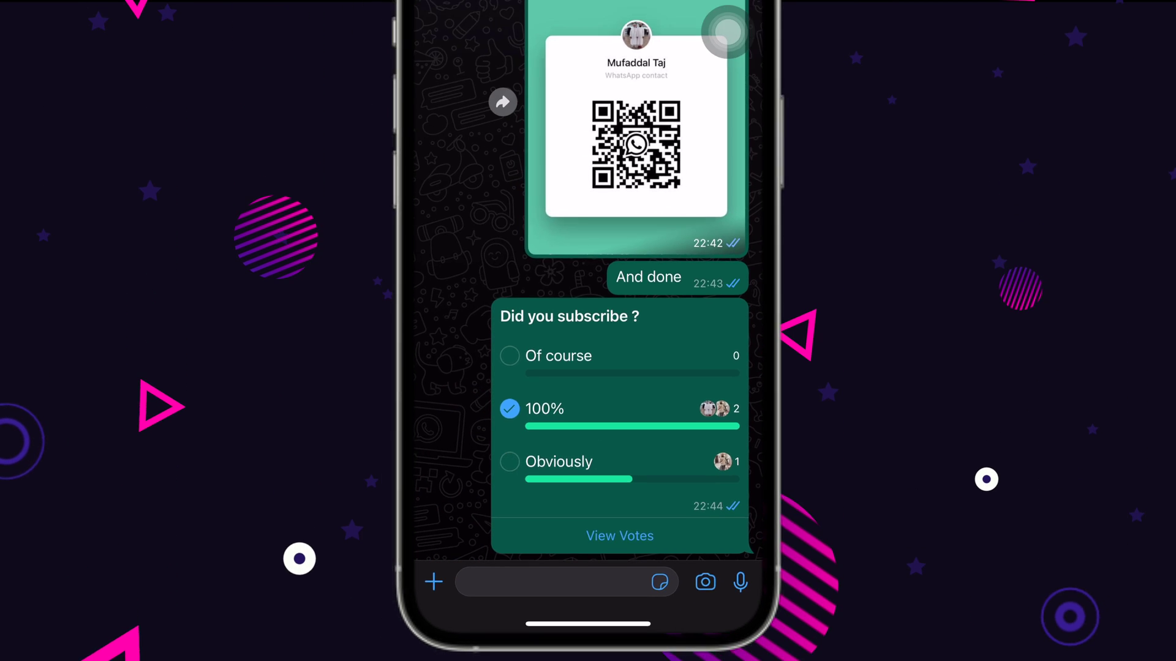
{"action": "left_click", "coordinate": [628, 502]}
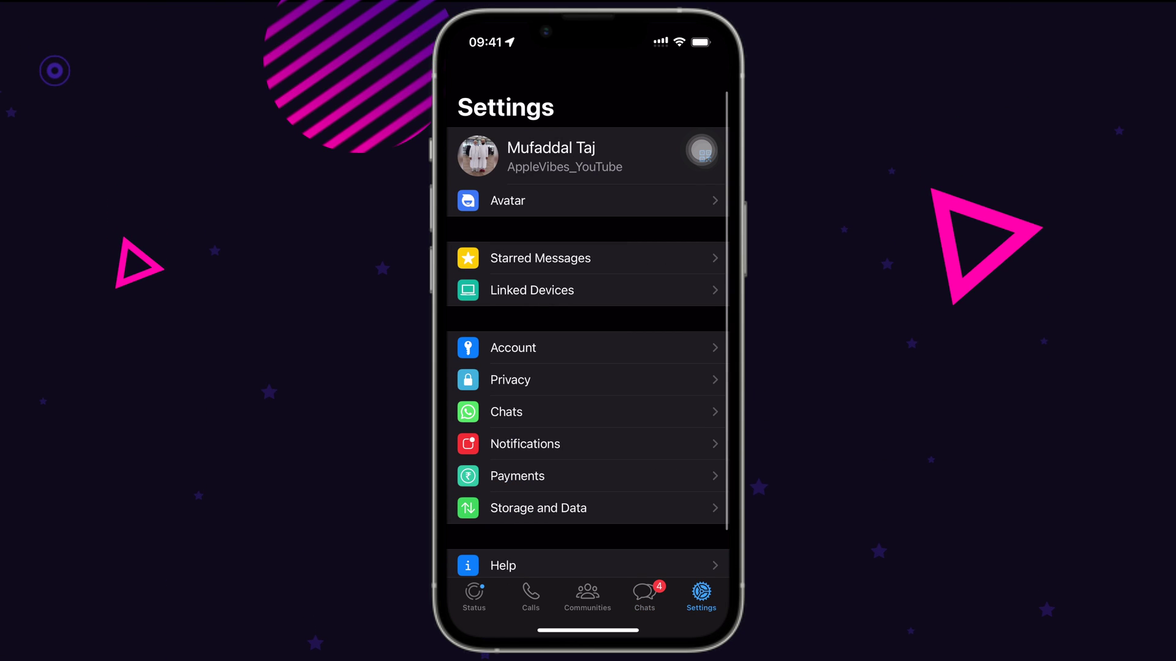
Step: From Chats, open Mine Personal and view its watch photo on its own
{"action": "left_click", "coordinate": [560, 411]}
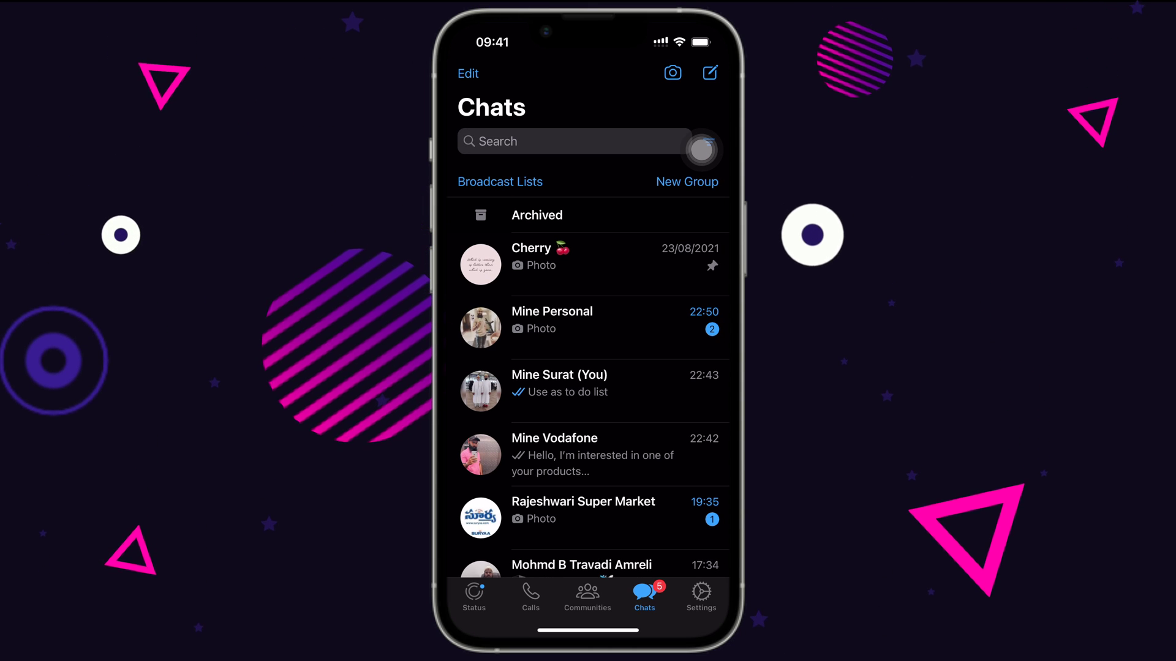
{"action": "left_click", "coordinate": [589, 326]}
{"action": "scroll", "coordinate": [588, 368], "scroll_direction": "down", "scroll_amount": 3}
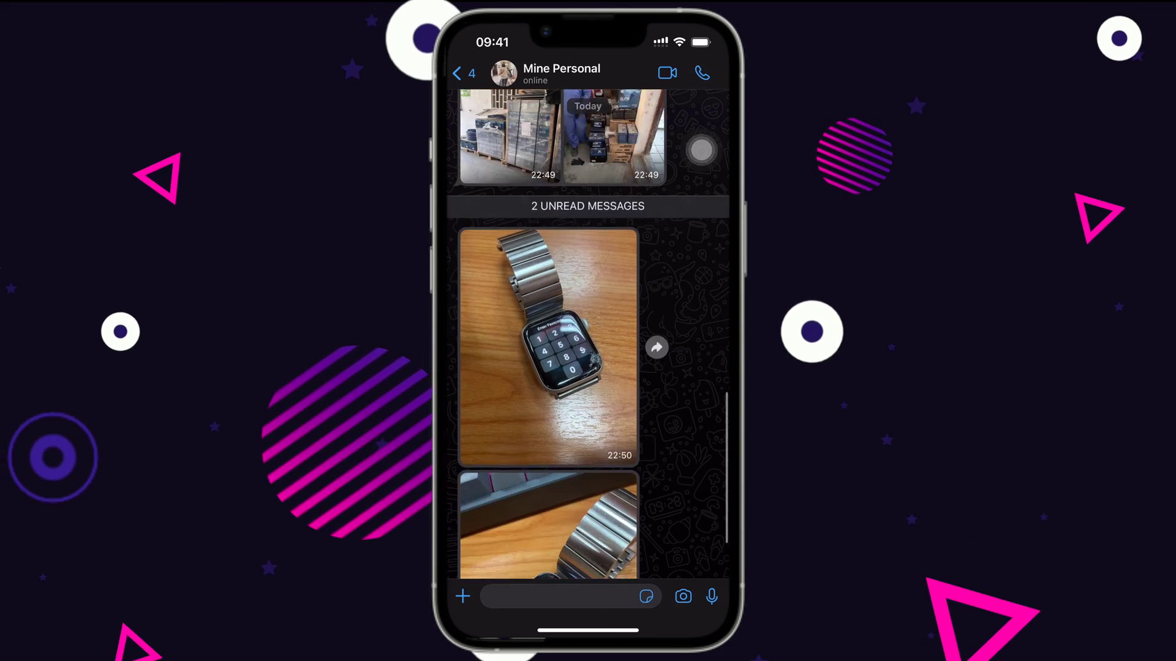
{"action": "left_click", "coordinate": [551, 349]}
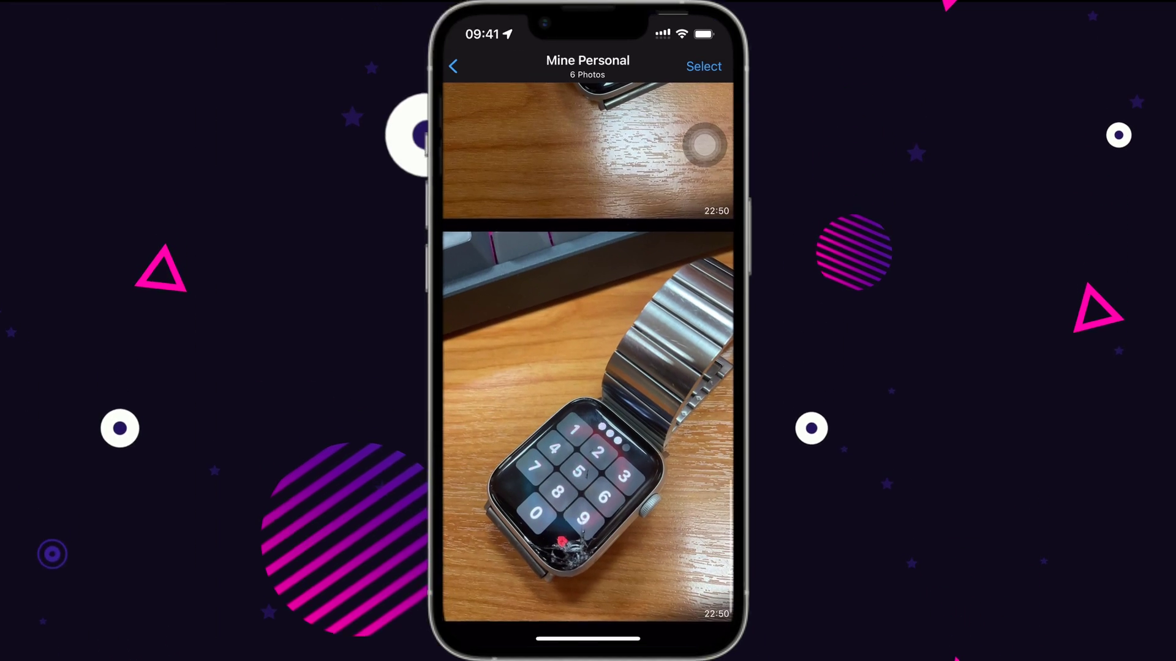
{"action": "left_click", "coordinate": [602, 304]}
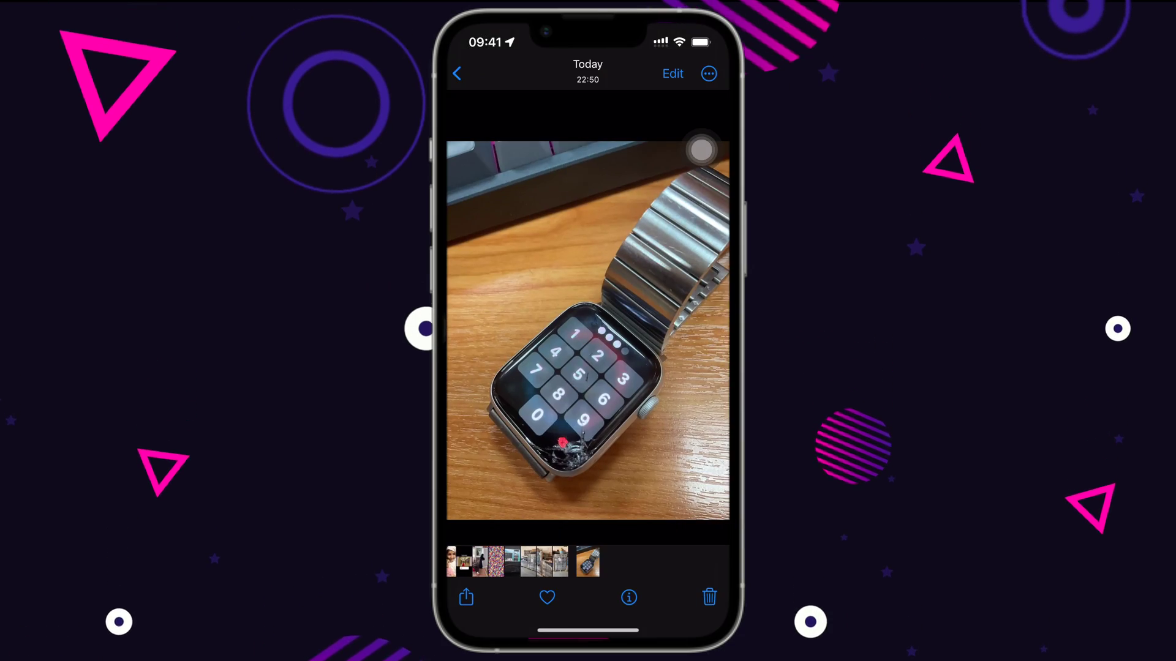
Step: Open Mine Personal's contact info and cancel out of Clear Chat
{"action": "left_click", "coordinate": [560, 69]}
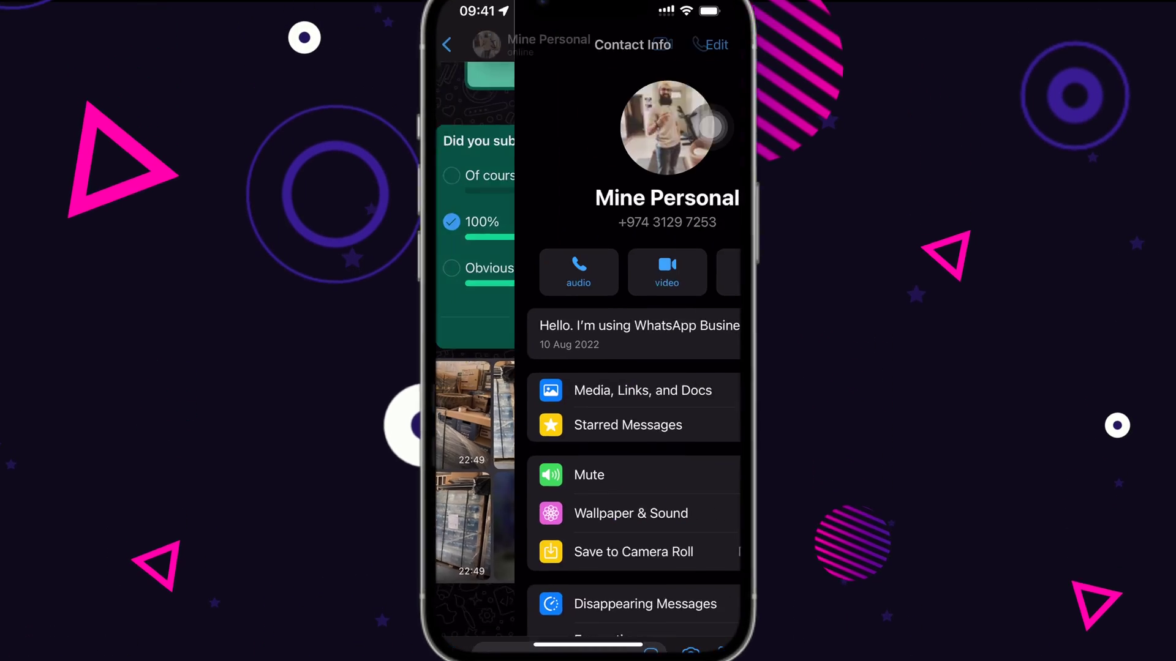
{"action": "scroll", "coordinate": [588, 331], "scroll_direction": "down", "scroll_amount": 10}
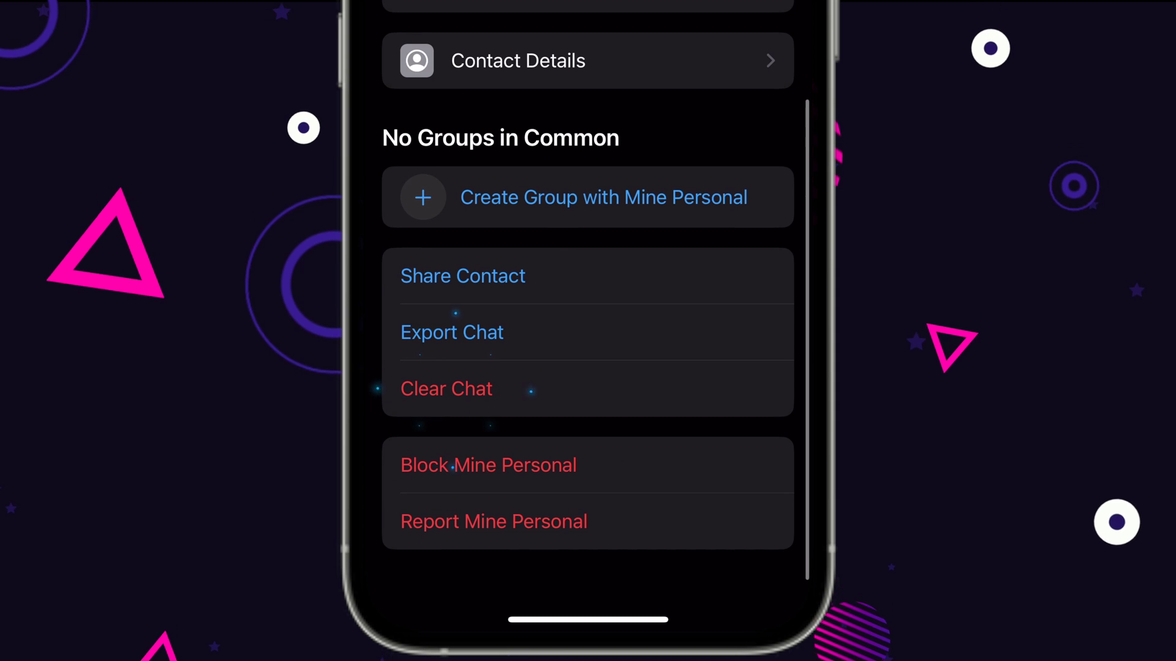
{"action": "left_click", "coordinate": [446, 389]}
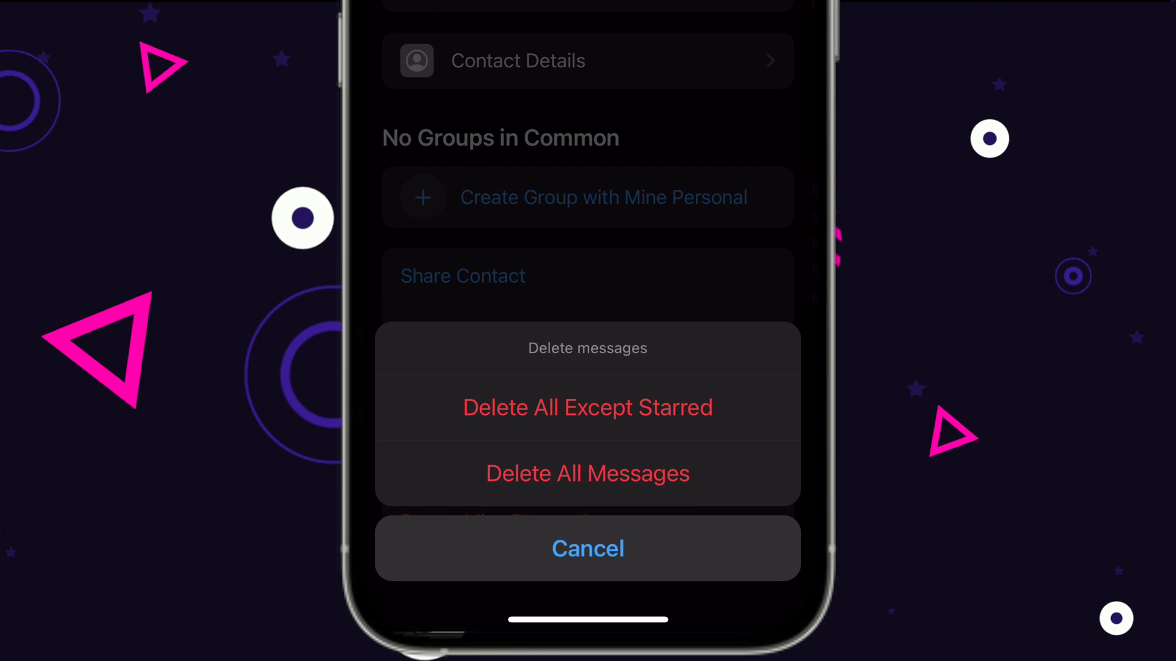
{"action": "left_click", "coordinate": [766, 46]}
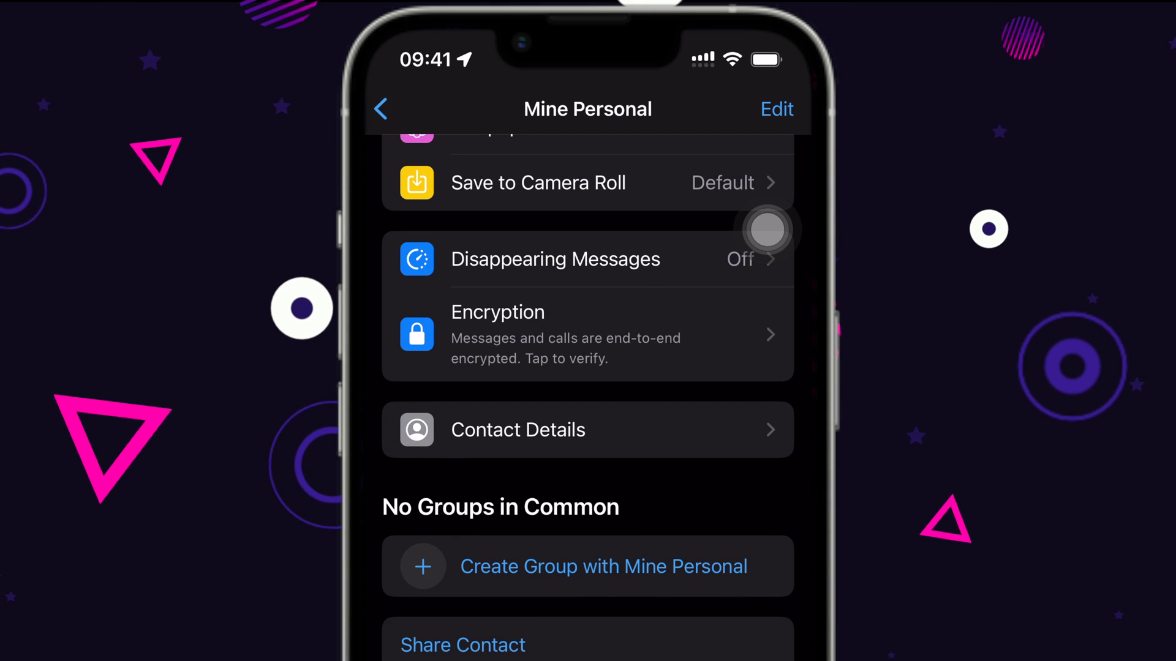
{"action": "scroll", "coordinate": [766, 230], "scroll_direction": "up", "scroll_amount": 10}
Step: Select all nine photos in Media, Links, and Docs and delete them for me
{"action": "left_click", "coordinate": [524, 614]}
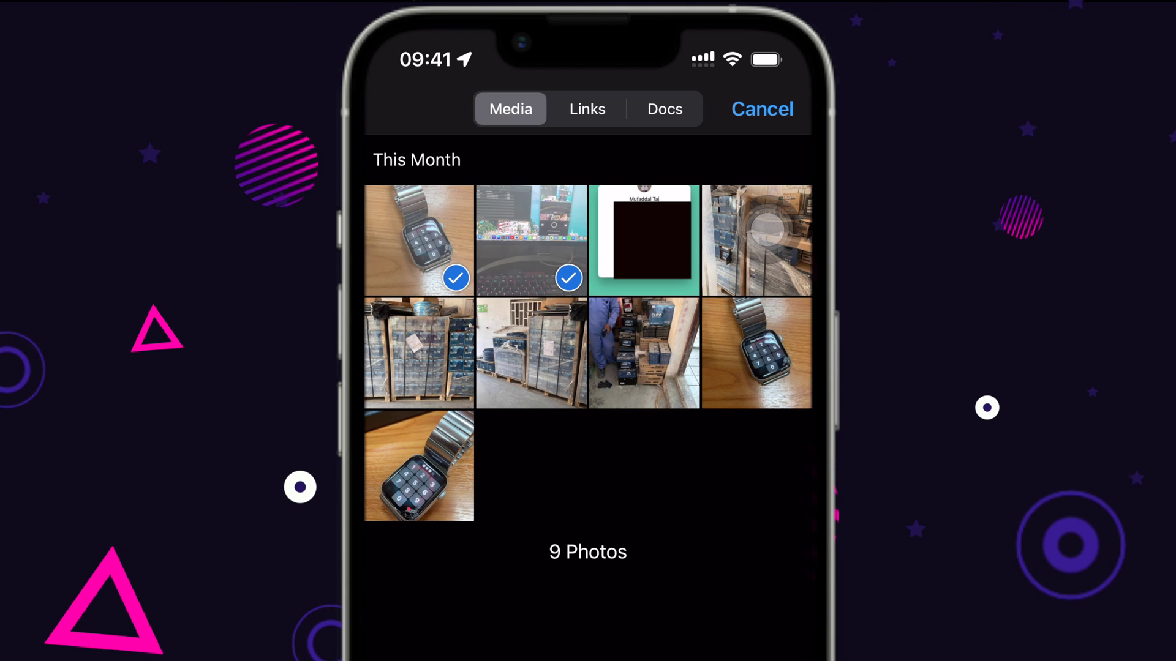
{"action": "left_click_drag", "start_coordinate": [419, 239], "coordinate": [755, 354]}
{"action": "left_click", "coordinate": [703, 595]}
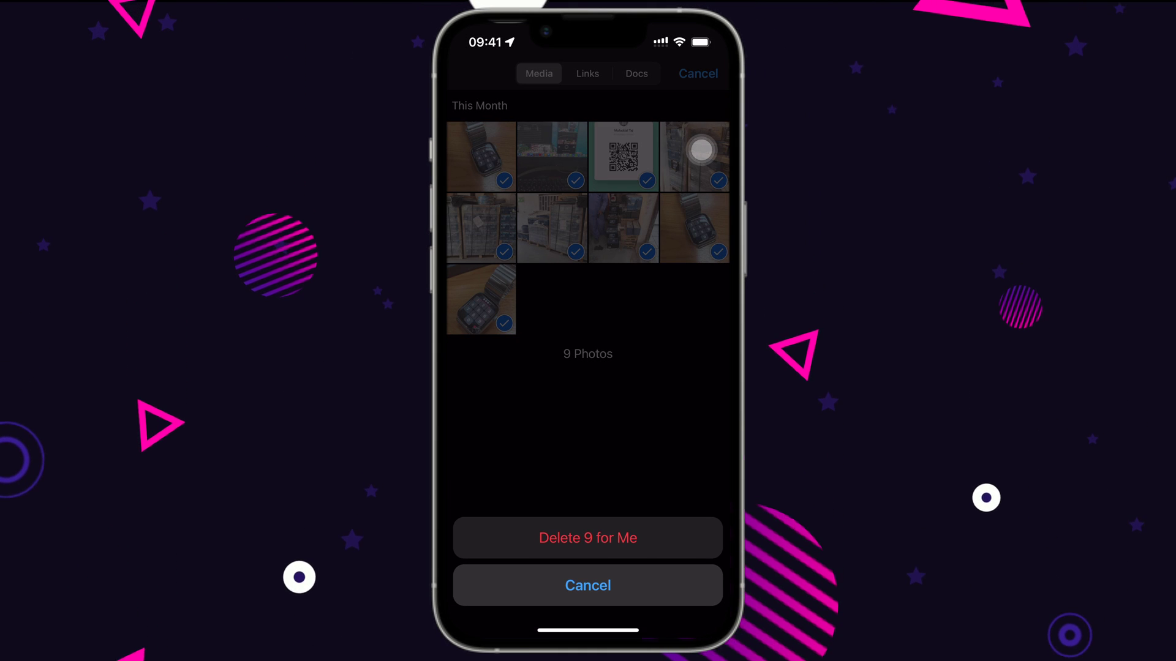
{"action": "left_click", "coordinate": [589, 537]}
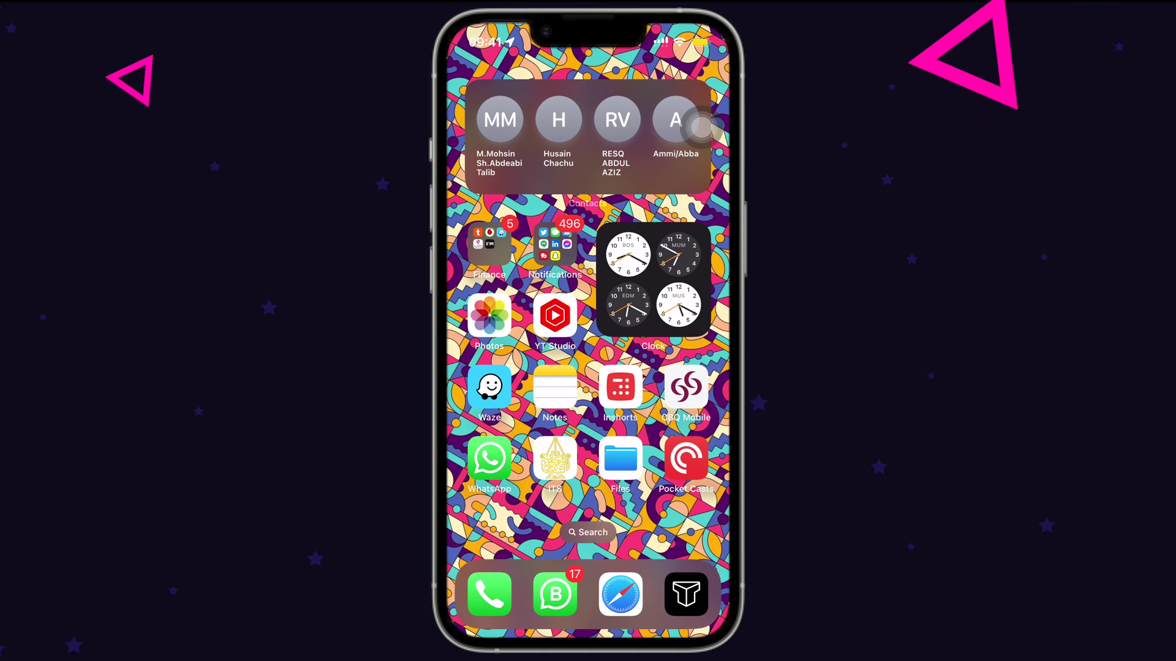
Step: Launch WhatsApp and open the MAZHAR K LEGACY group's info page
{"action": "left_click", "coordinate": [489, 459]}
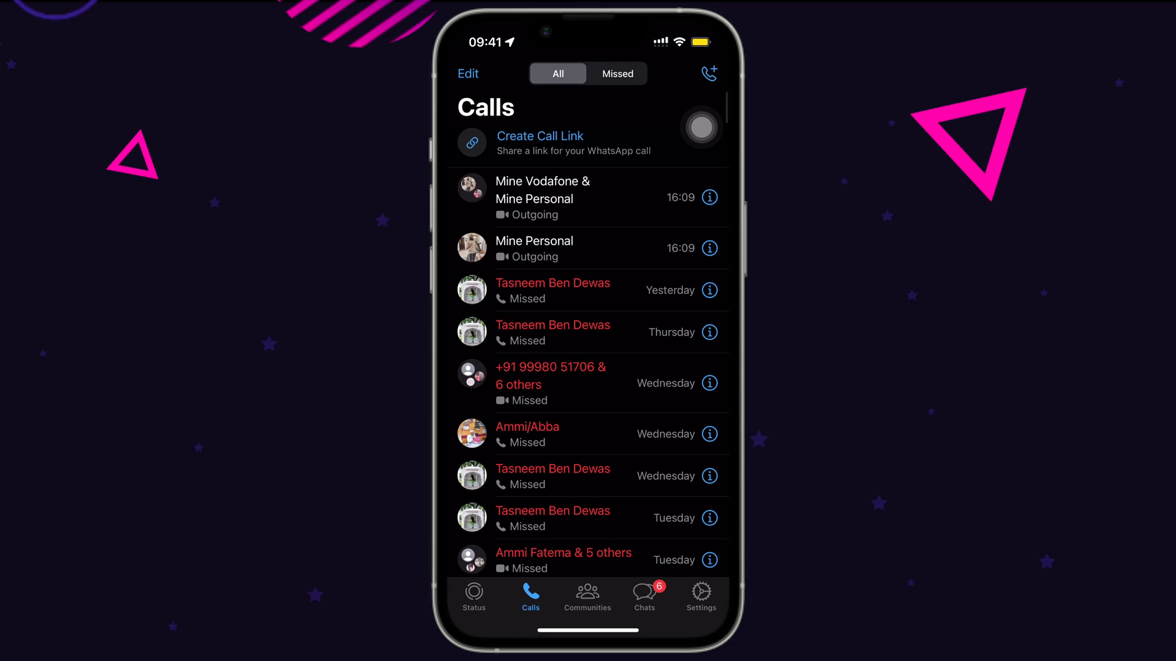
{"action": "left_click", "coordinate": [643, 597]}
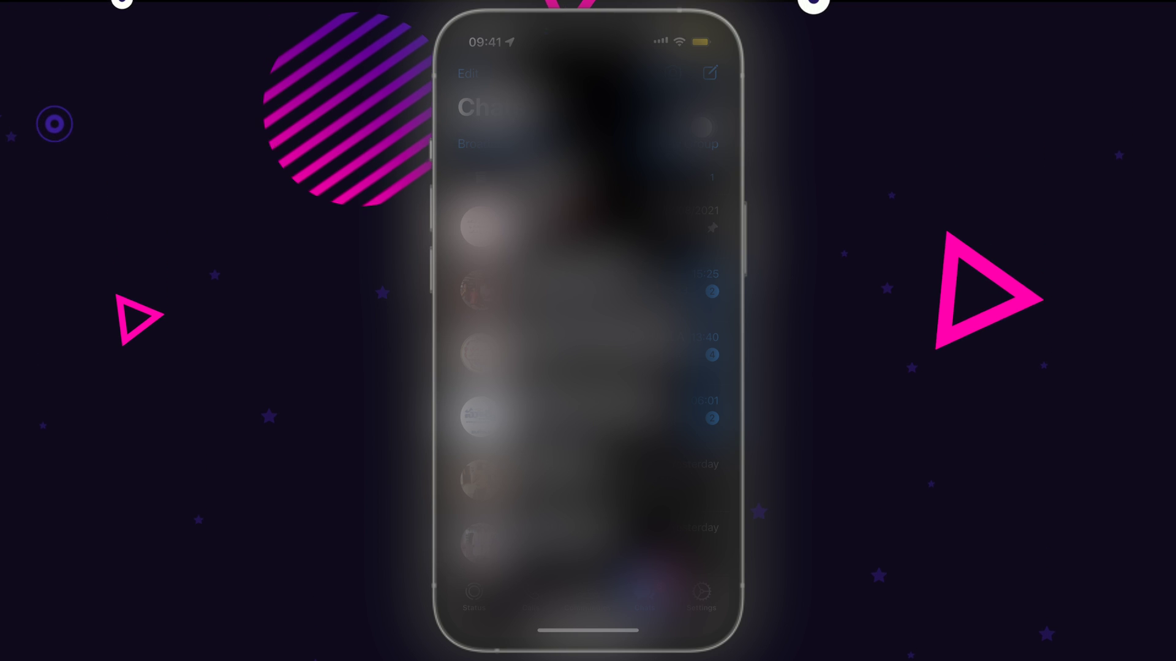
{"action": "left_click", "coordinate": [588, 289]}
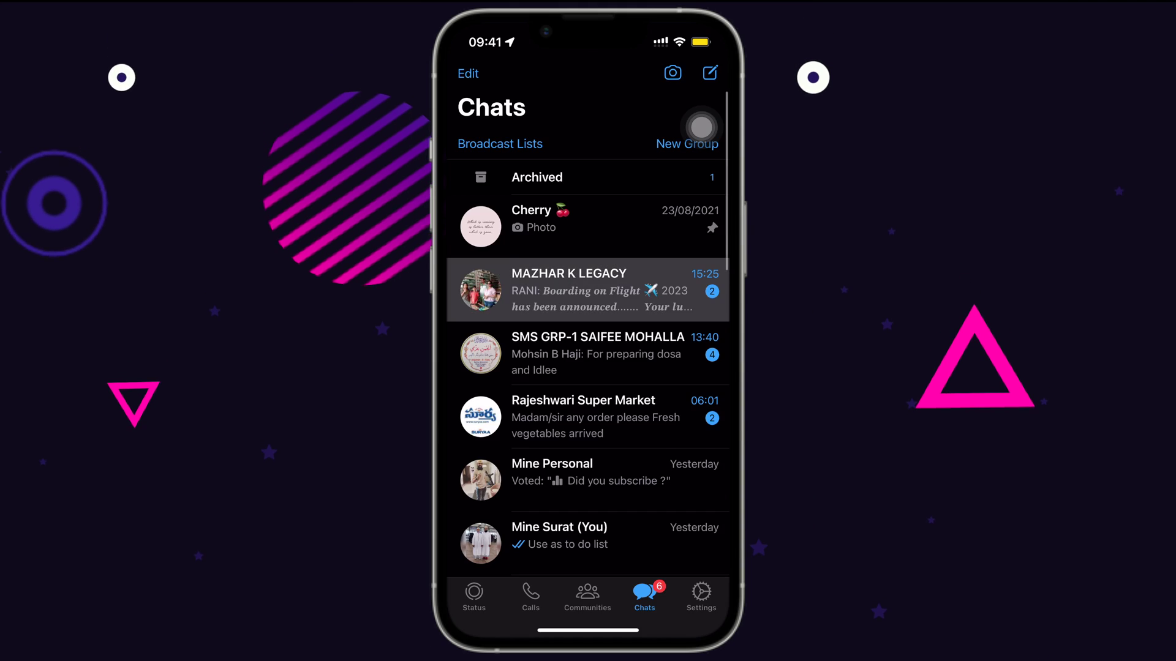
{"action": "left_click", "coordinate": [577, 73]}
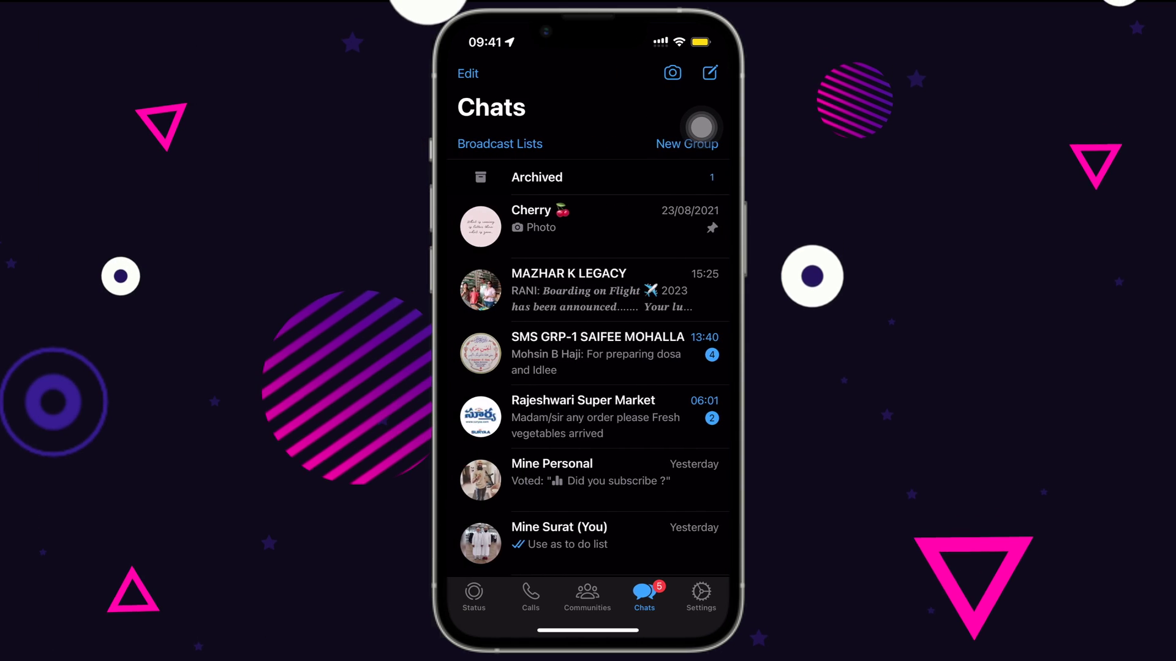
{"action": "left_click", "coordinate": [530, 597]}
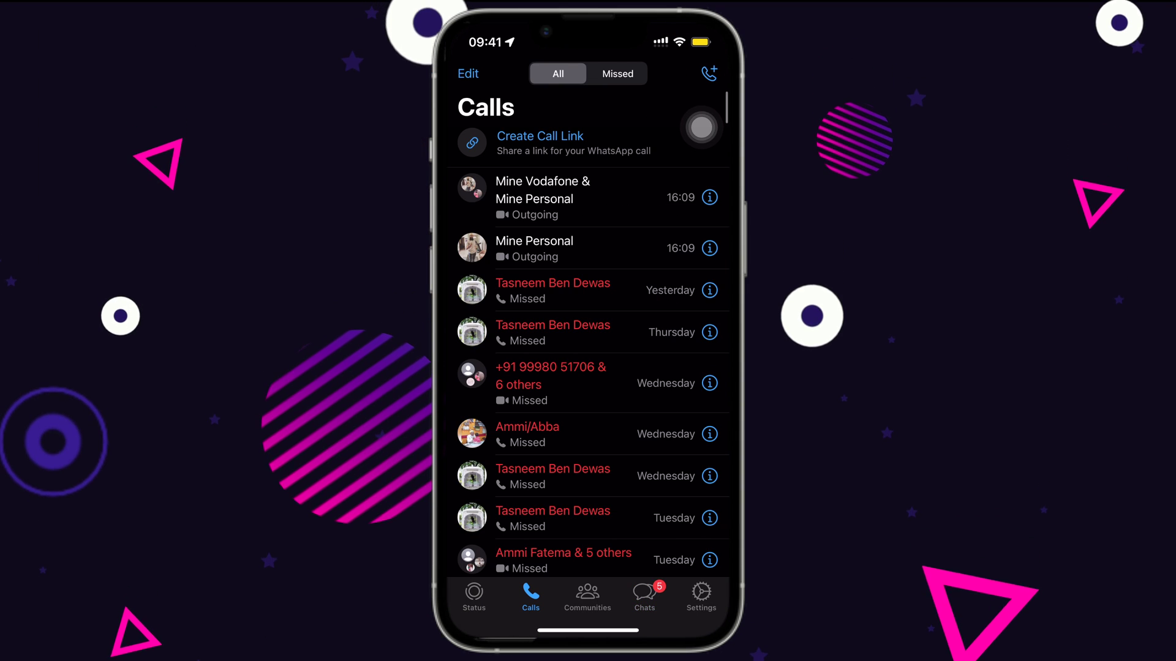
{"action": "left_click", "coordinate": [709, 73]}
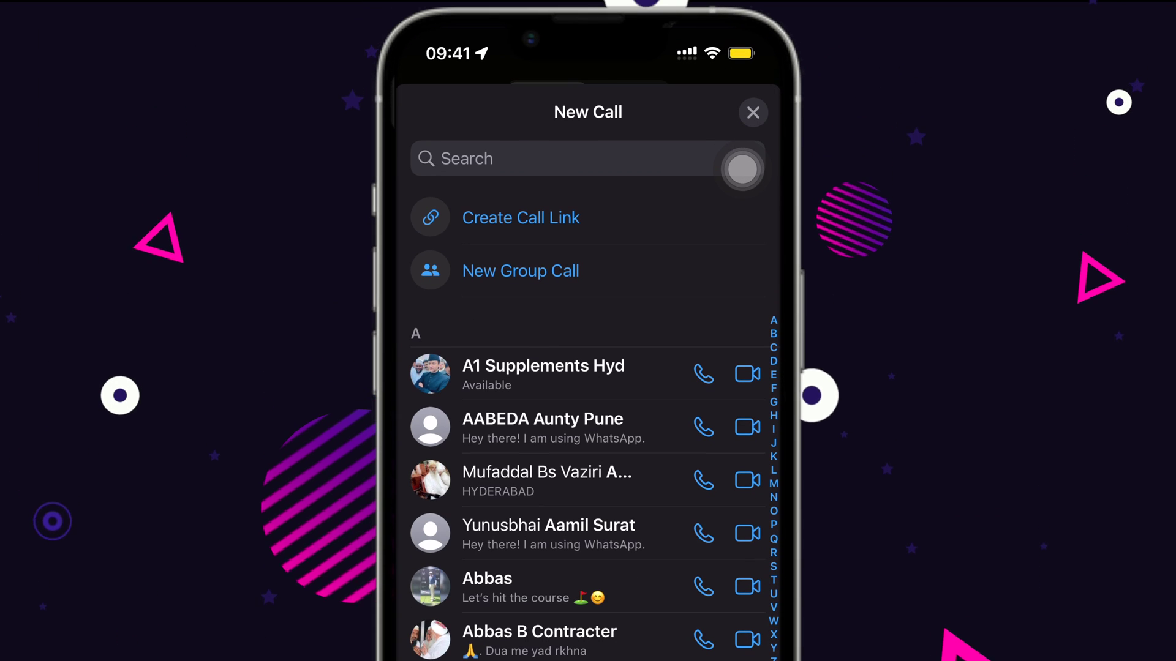
{"action": "left_click", "coordinate": [503, 270]}
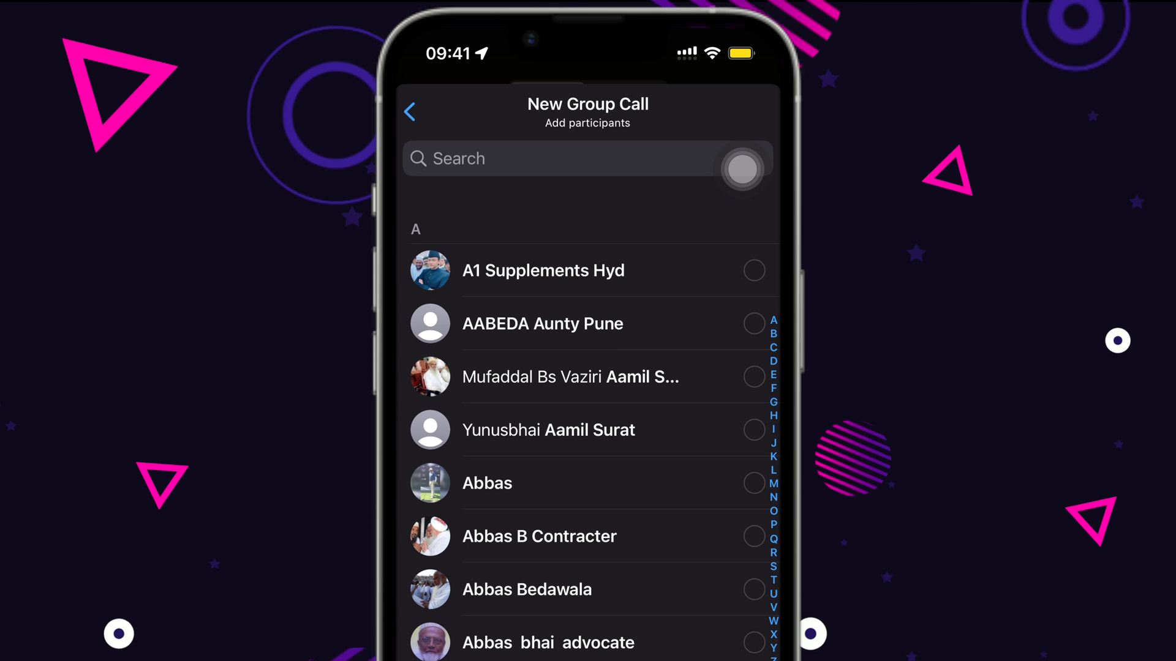
{"action": "left_click", "coordinate": [539, 537]}
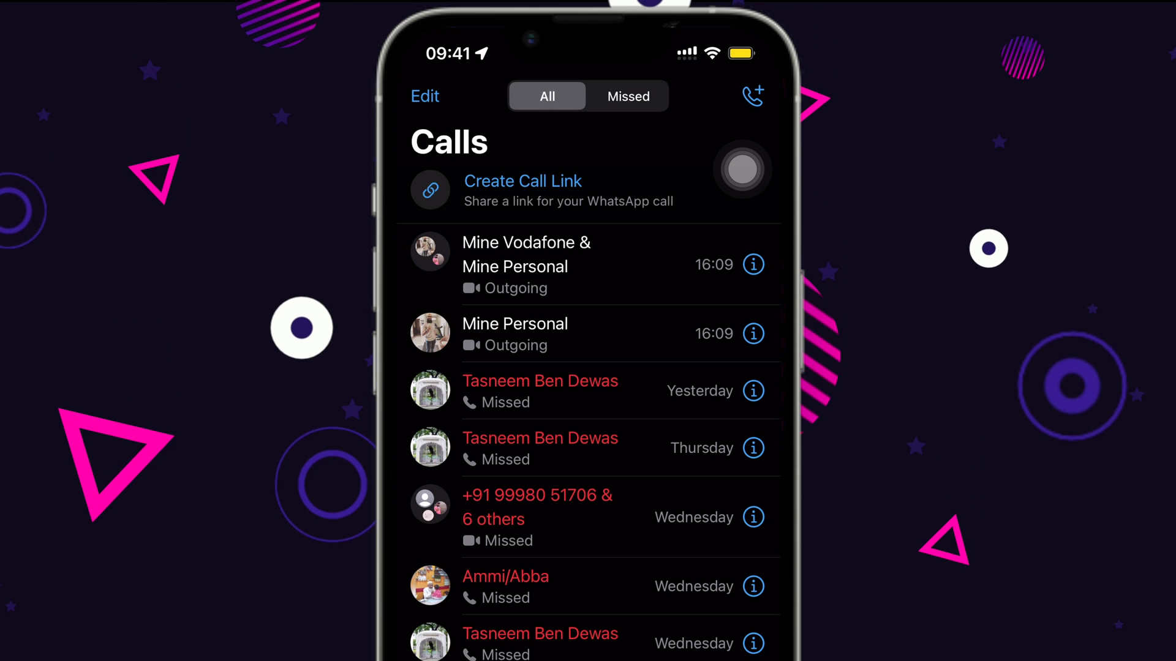
Step: Start a new WhatsApp call link and open its call type options, currently set to Video
{"action": "left_click", "coordinate": [742, 170]}
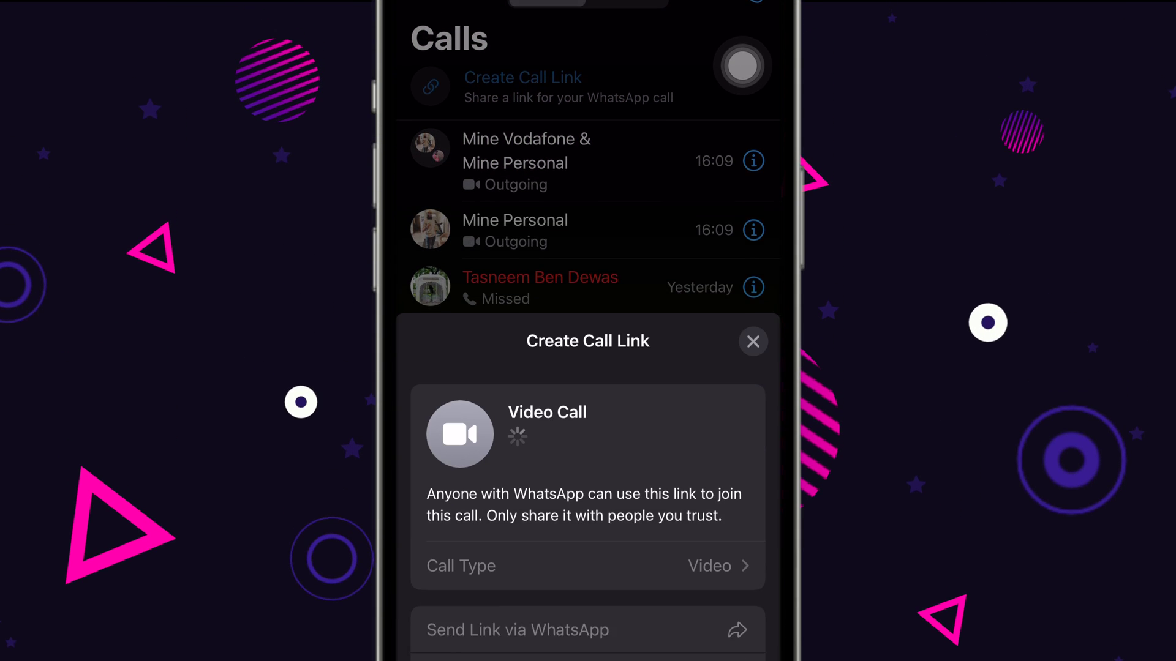
{"action": "left_click", "coordinate": [587, 435]}
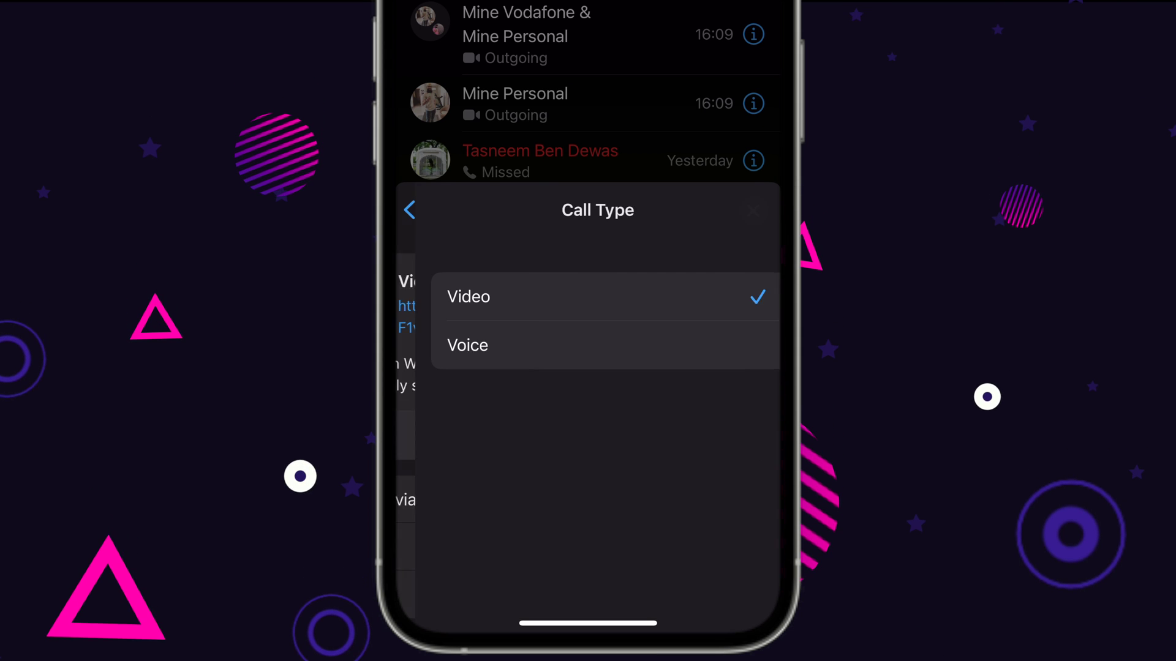